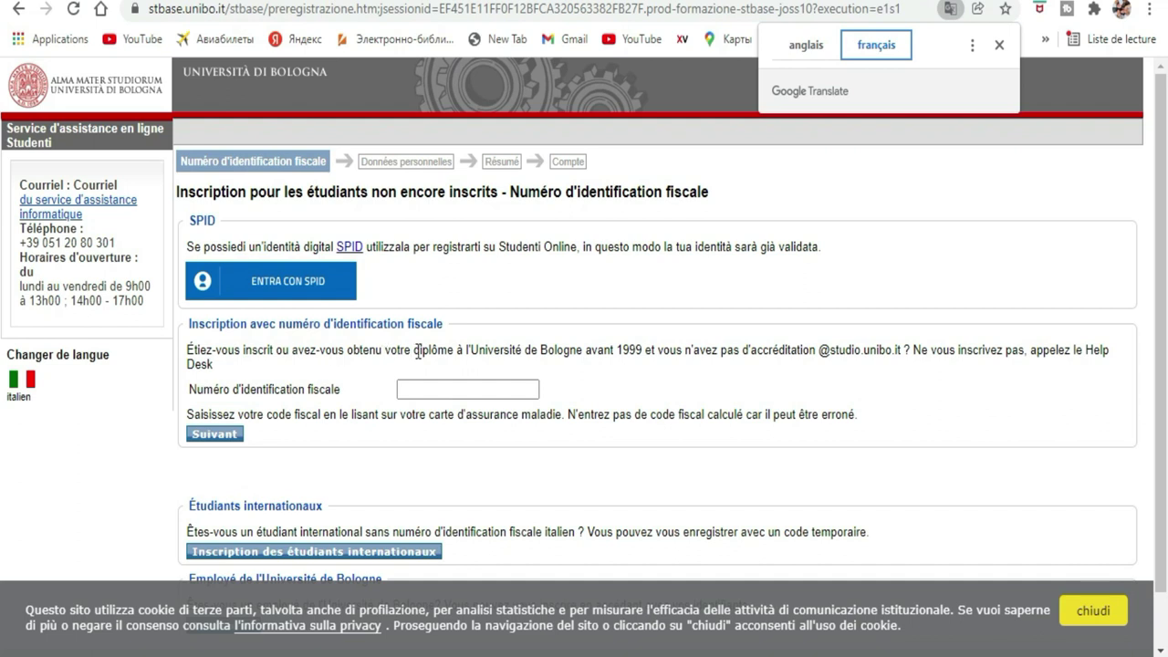
Open the temporary-code registration form for international students without an Italian tax number
scroll(418, 353, "down", 1)
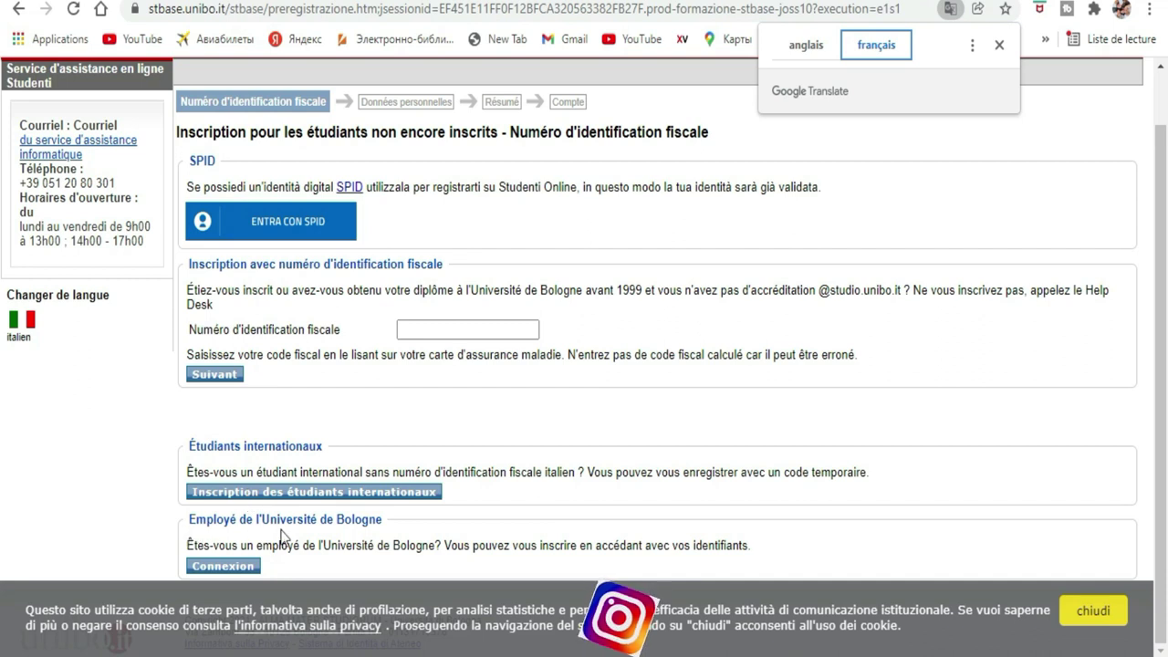
left_click(252, 493)
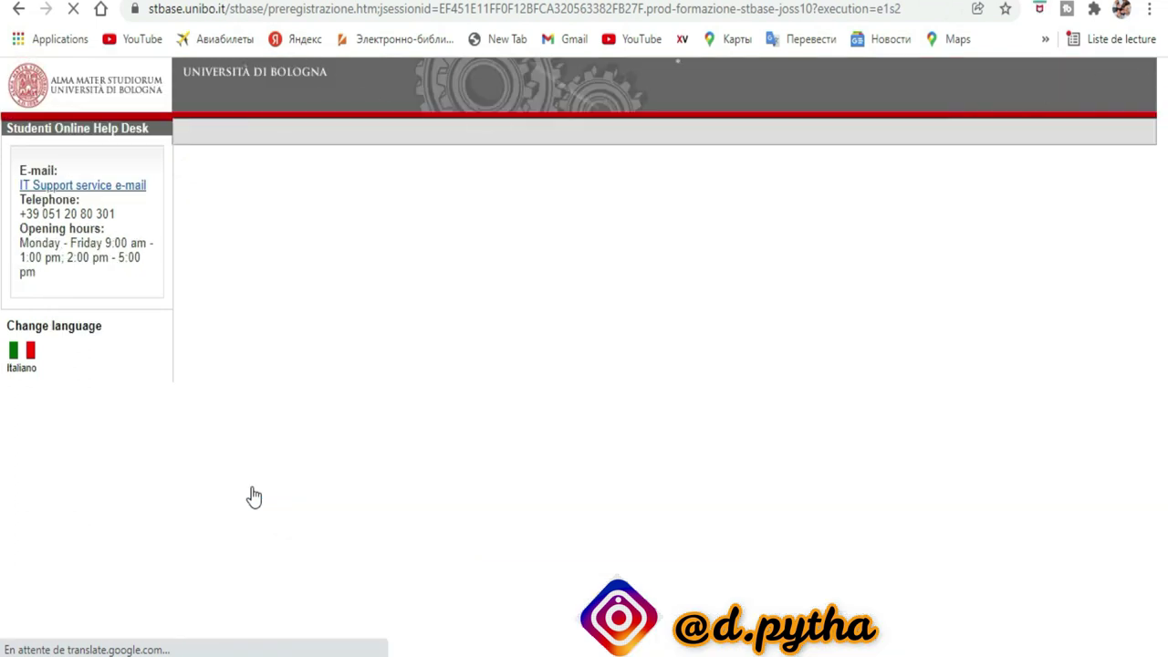
scroll(840, 329, "down", 3)
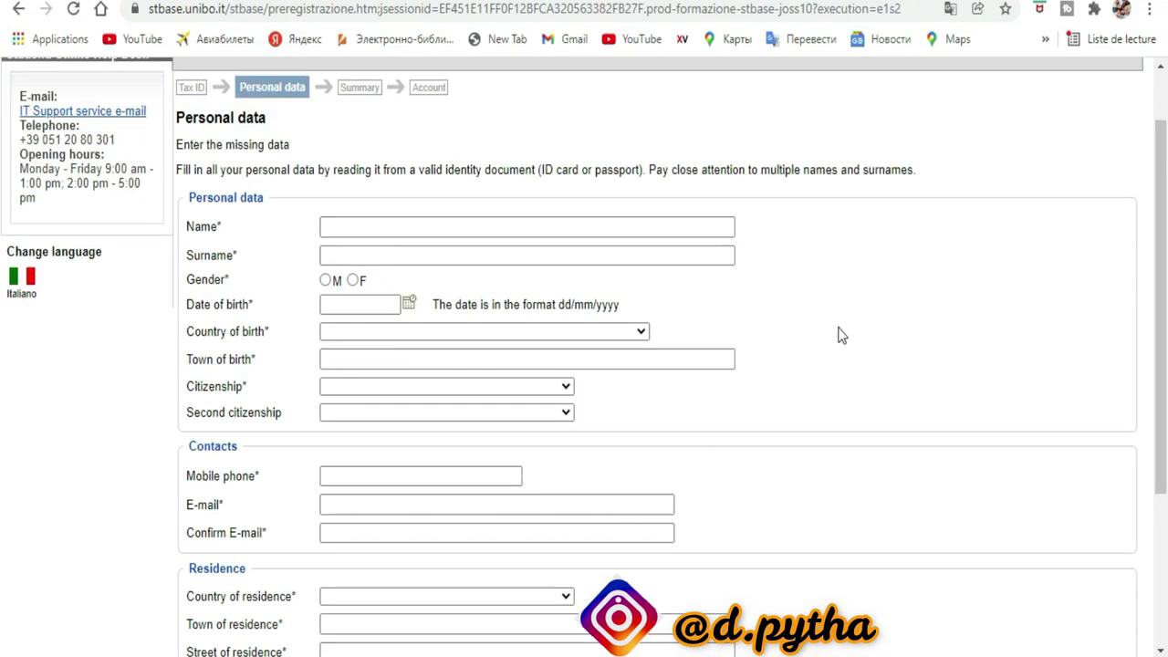
scroll(839, 316, "up", 3)
scroll(844, 315, "down", 1)
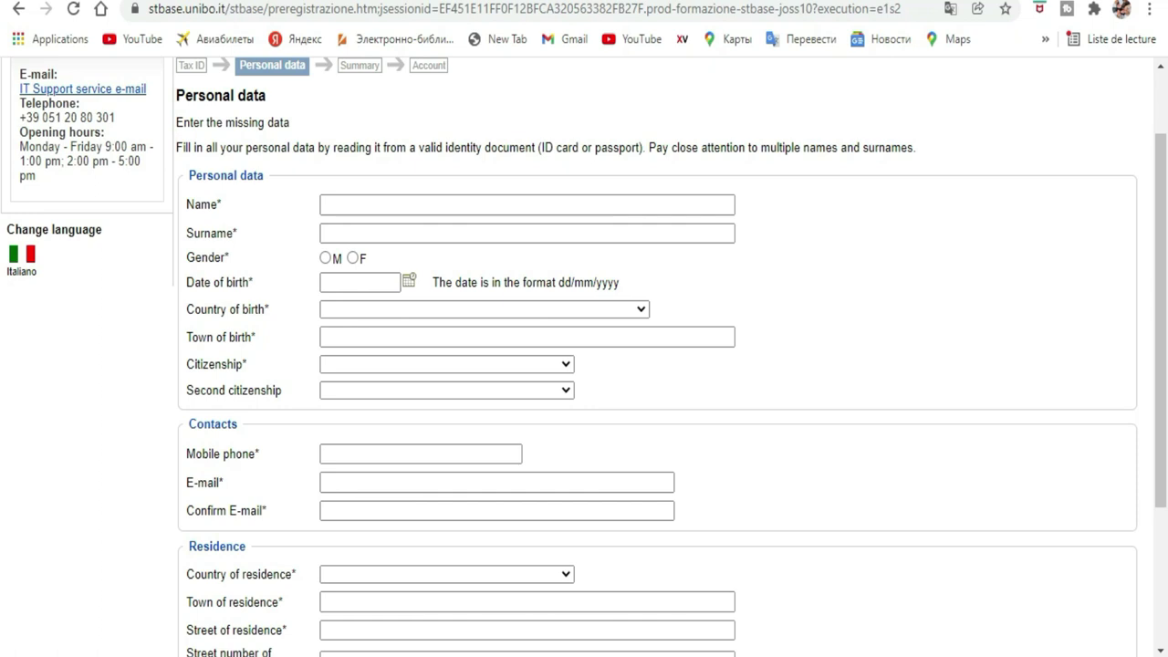
Bring up the on-screen keyboard beside the form, with the English (United States) layout and caps lock off
key("ctrl+super+o")
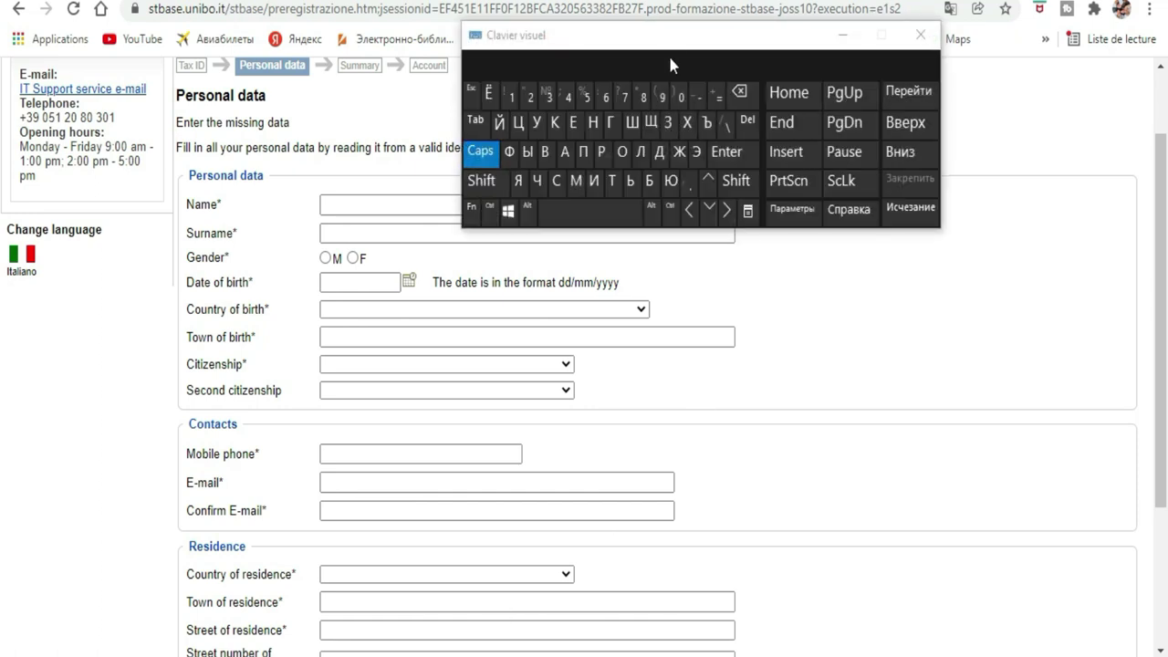
left_click_drag(670, 53, 899, 263)
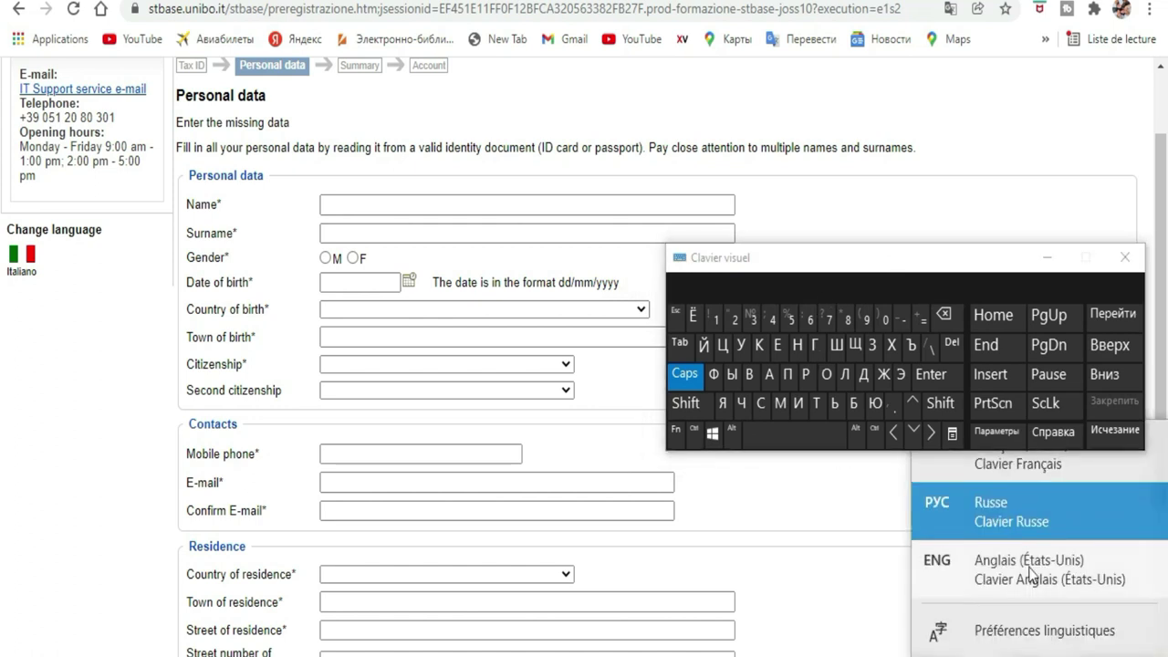
left_click(1016, 570)
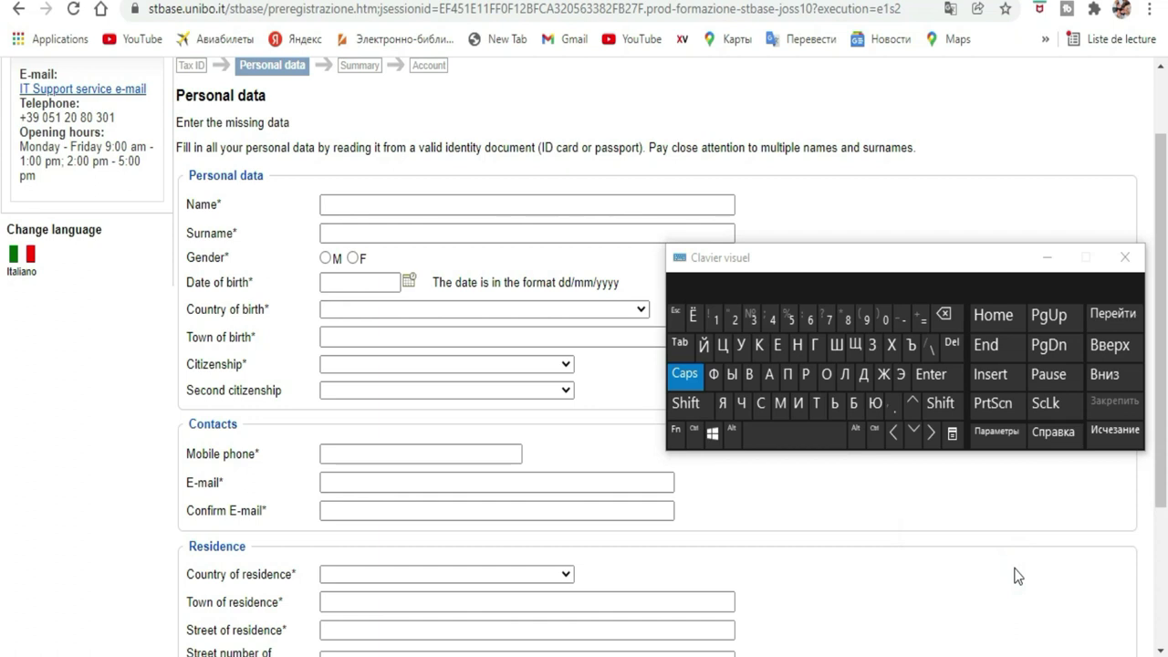
left_click(684, 377)
left_click_drag(795, 261, 834, 232)
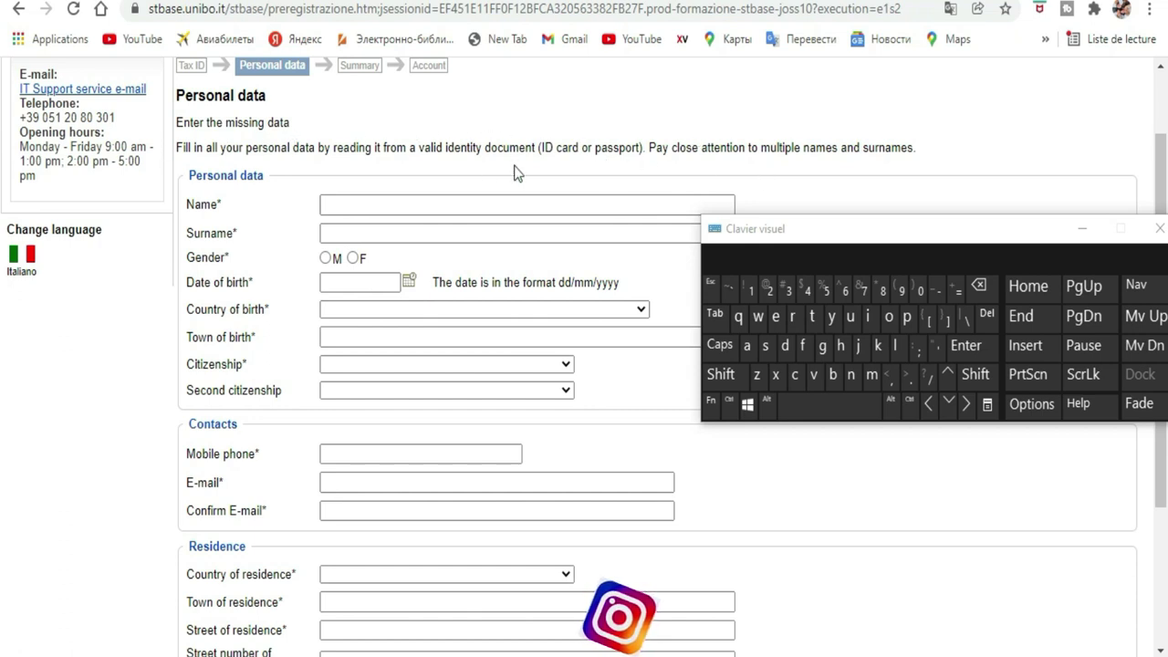
Enter the applicant's first name in the Name field using the on-screen keyboard
left_click(452, 200)
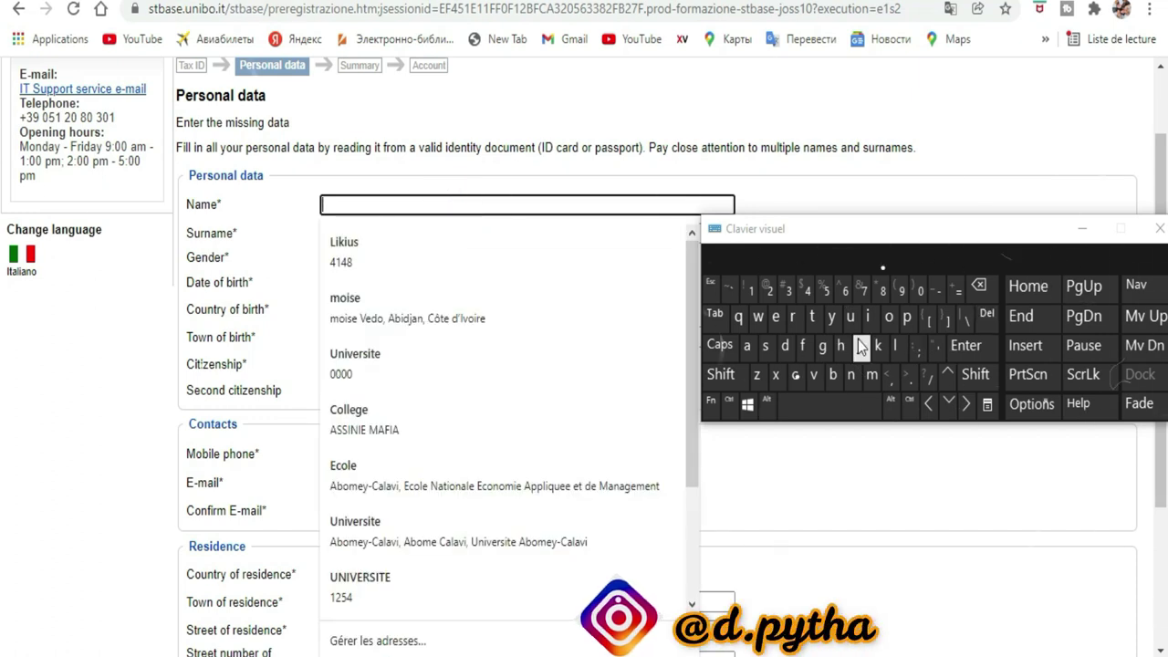
left_click(898, 346)
left_click(868, 317)
left_click(765, 346)
left_click(852, 317)
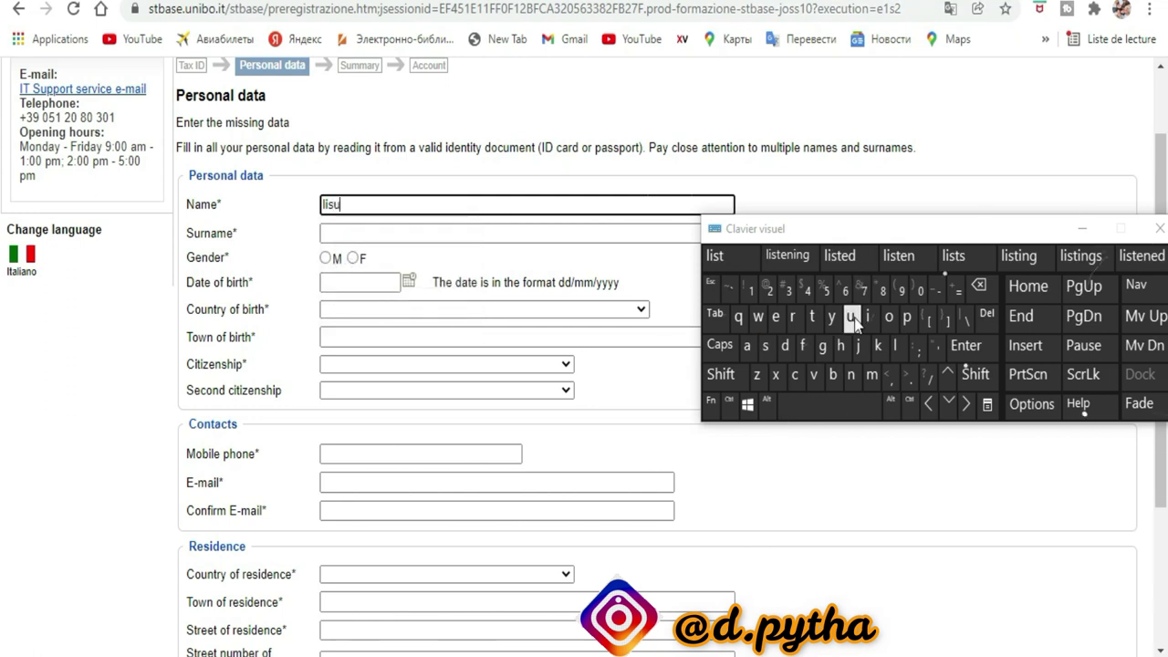
left_click(765, 346)
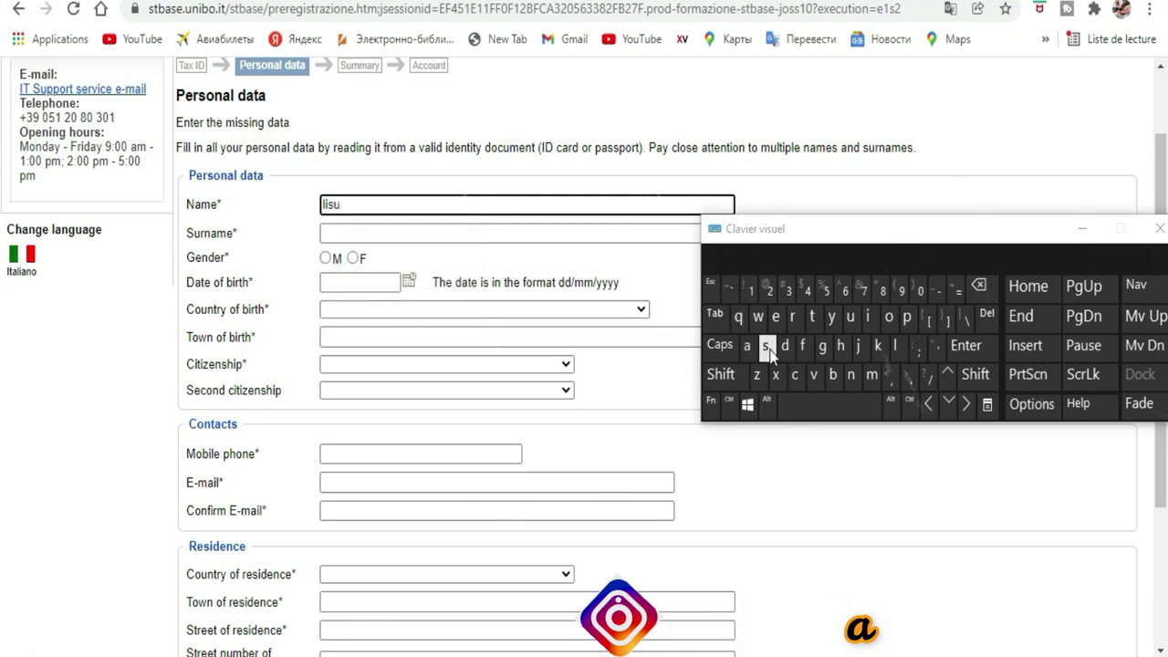
Enter the applicant's surname in the Surname field using the on-screen keyboard
left_click(448, 239)
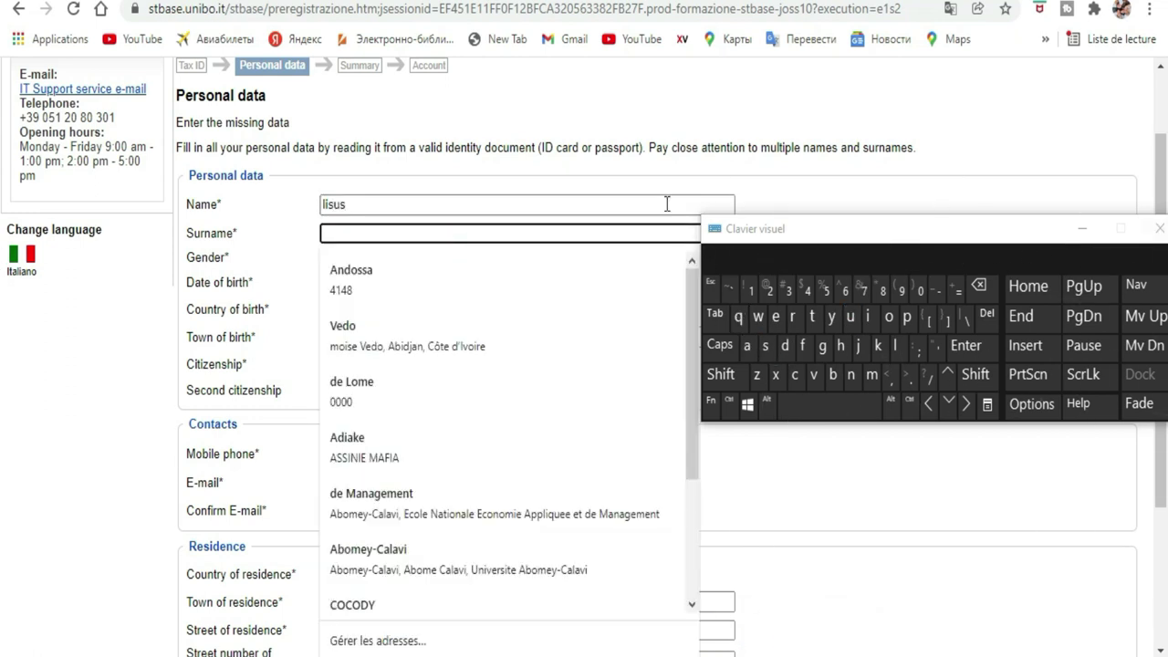
left_click(860, 346)
left_click(867, 320)
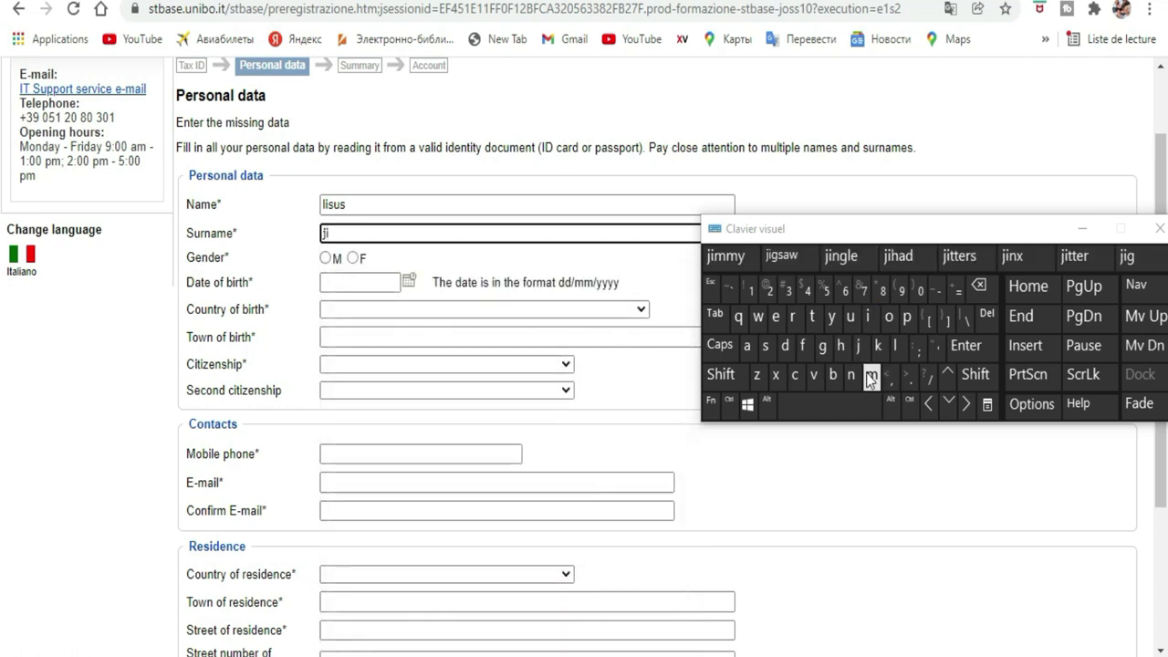
left_click(871, 378)
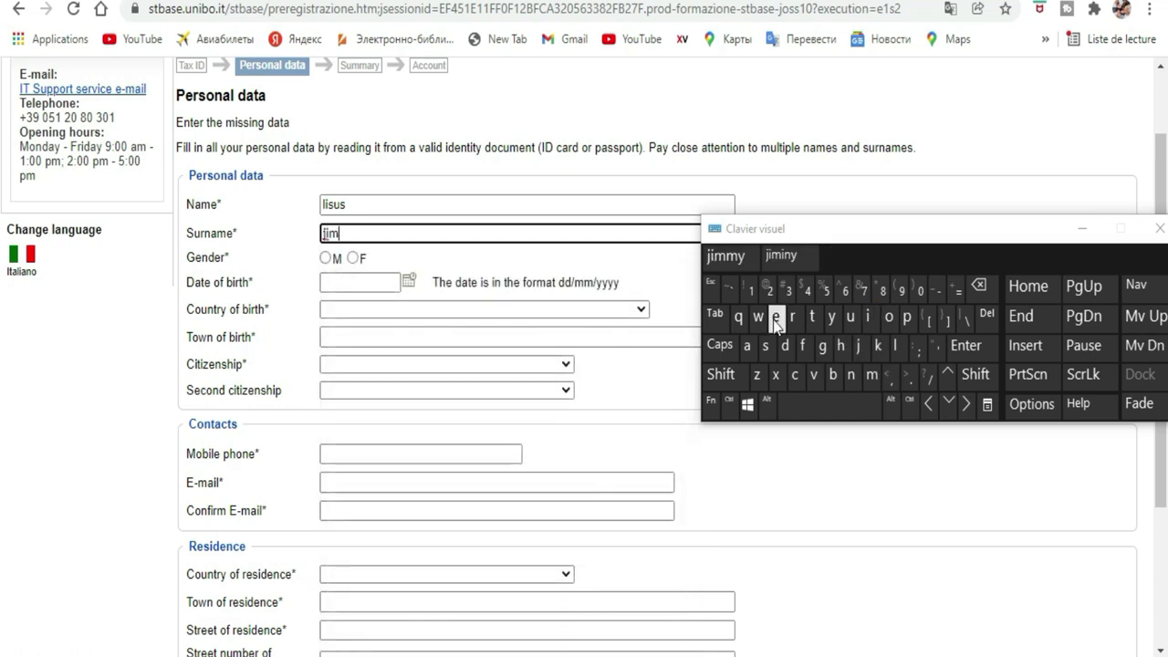
Set the gender to M and fill in the applicant's date of birth
left_click(327, 260)
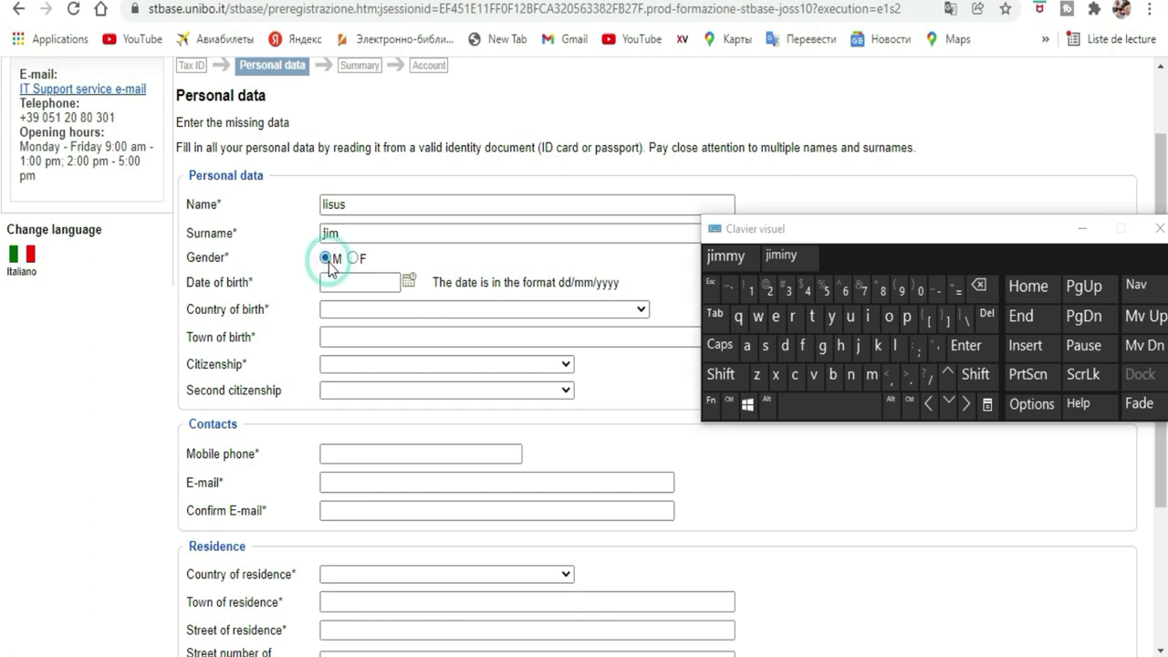
left_click(408, 285)
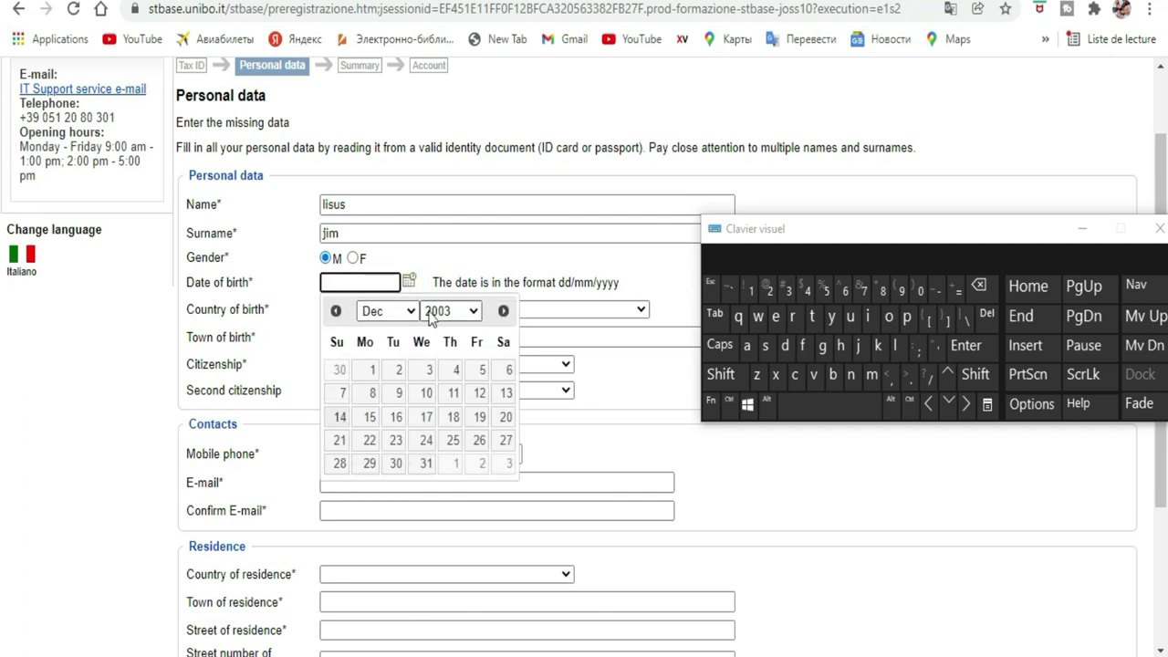
left_click(425, 371)
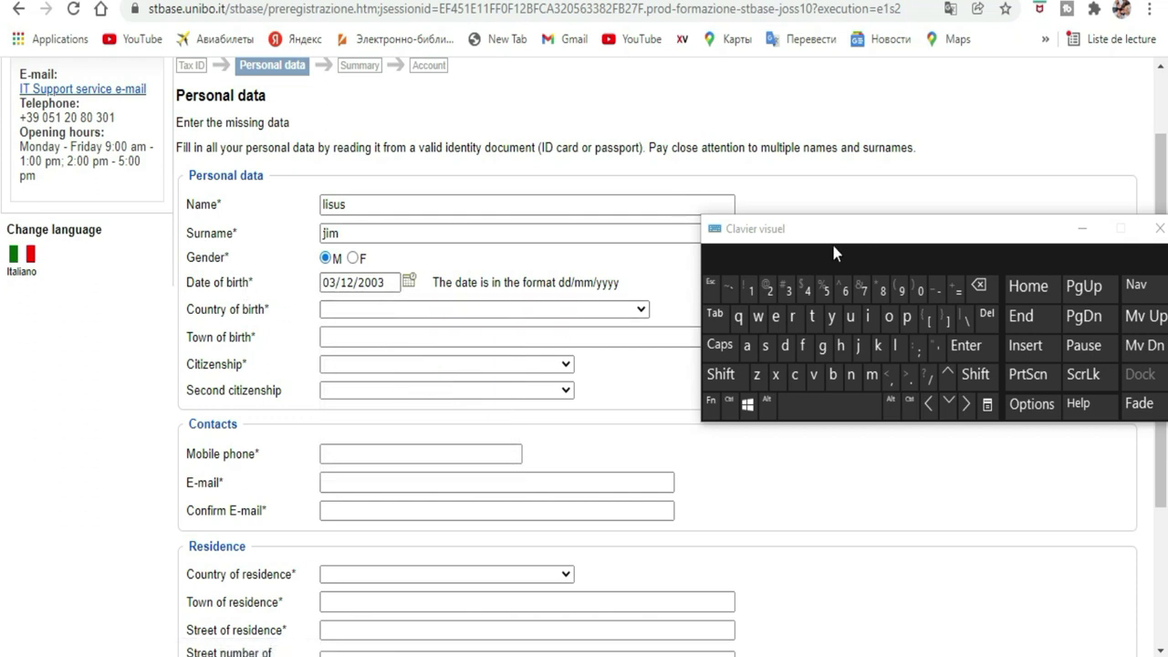
Set the country of birth to Ivory Coast
left_click(642, 309)
scroll(500, 394, "down", 1)
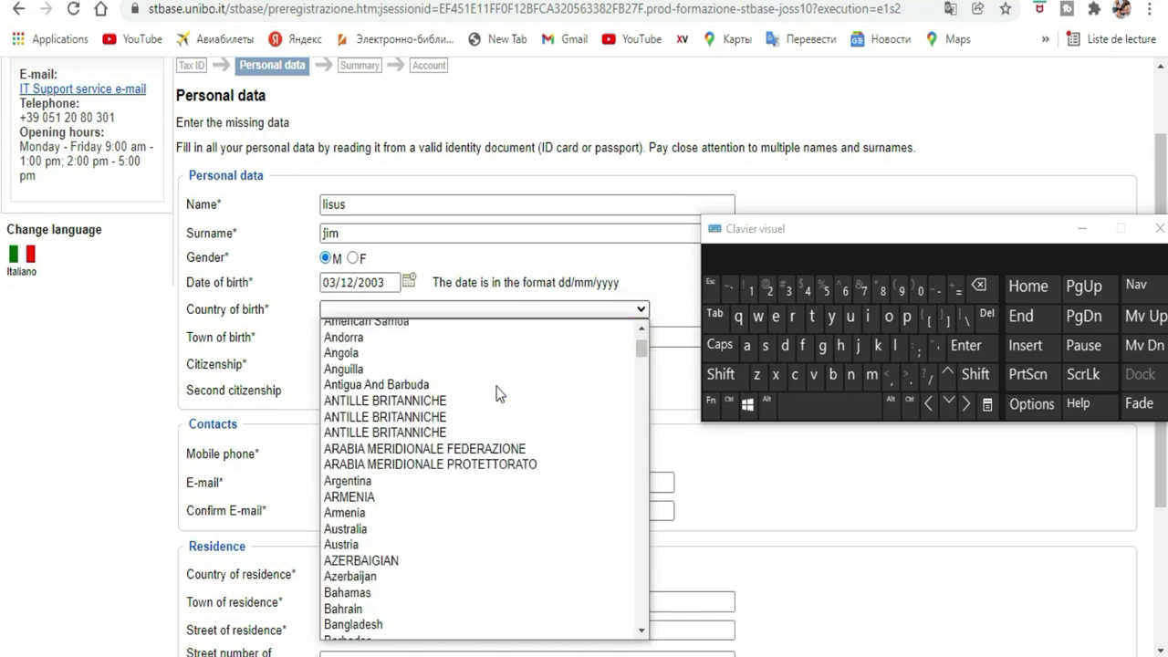
scroll(500, 395, "down", 8)
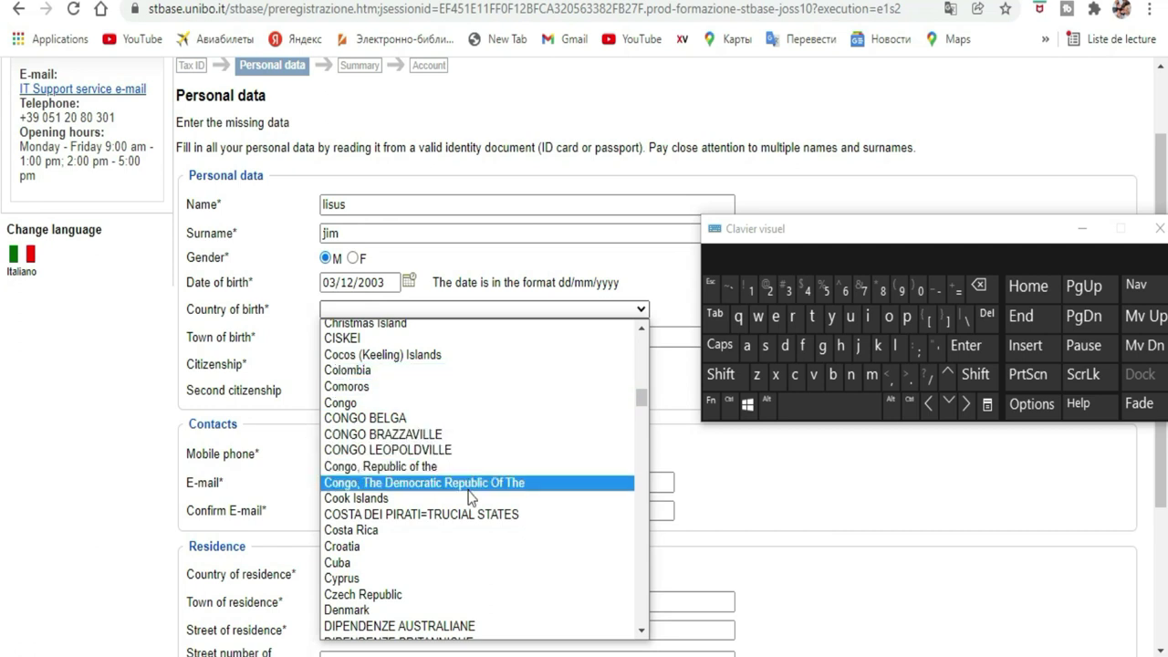
scroll(467, 504, "down", 8)
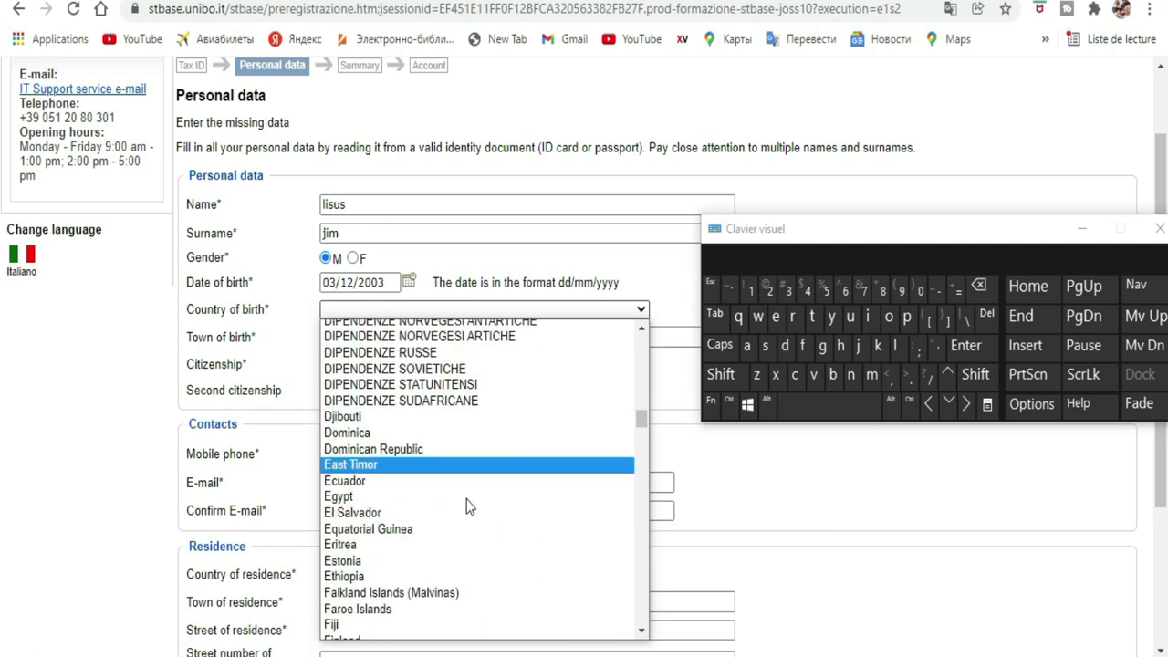
scroll(467, 432, "down", 10)
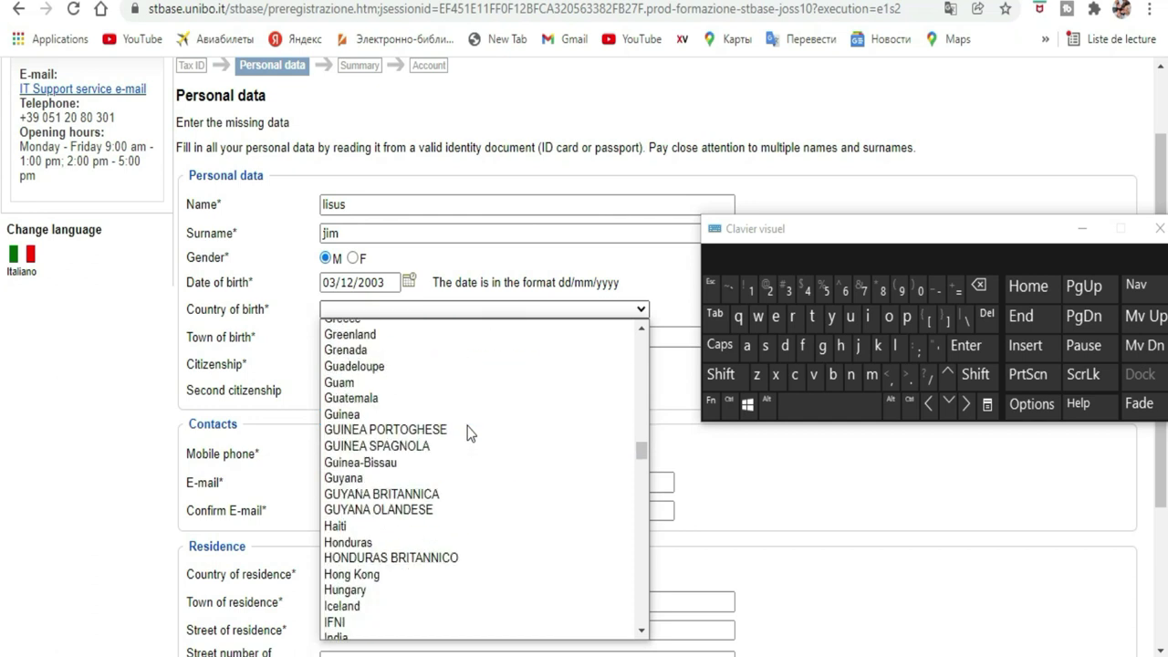
scroll(468, 433, "down", 8)
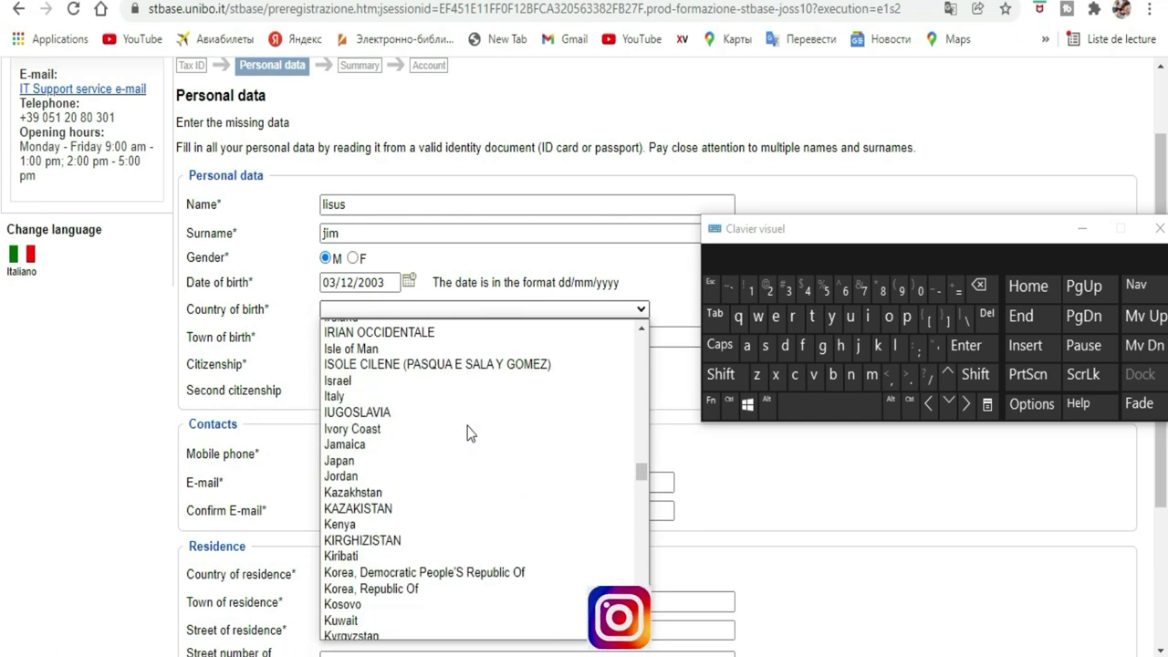
left_click(364, 433)
Move the on-screen keyboard clear of the form fields and enter Abidjan as the town of birth
scroll(288, 369, "up", 1)
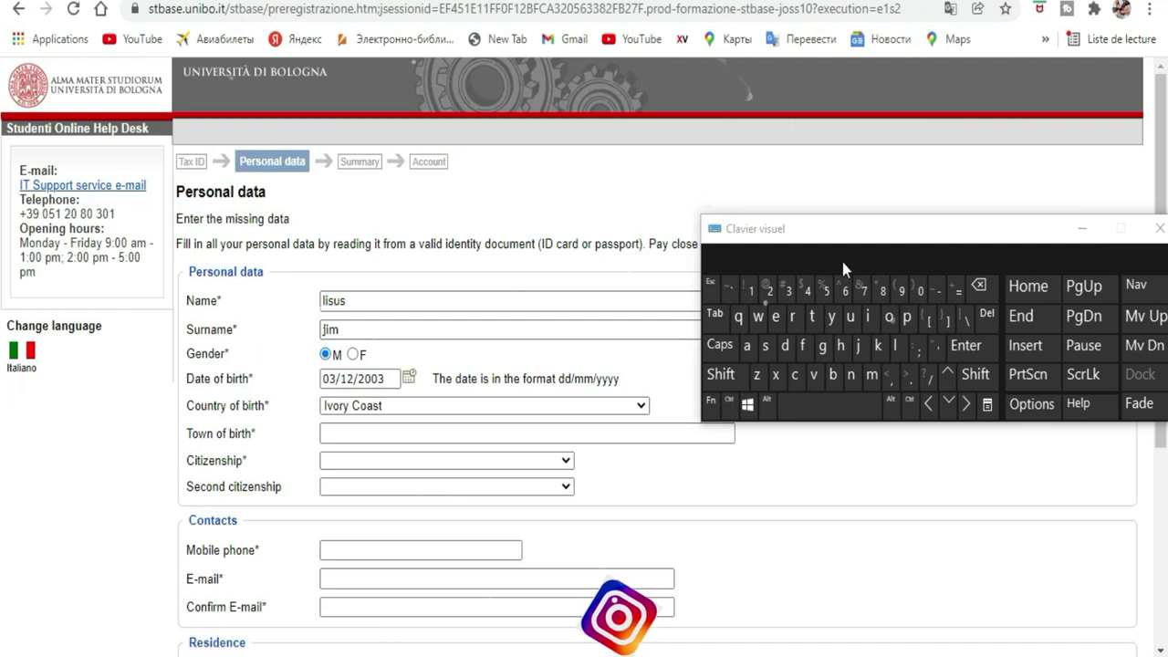
left_click_drag(879, 235, 933, 87)
left_click(248, 432)
left_click(371, 434)
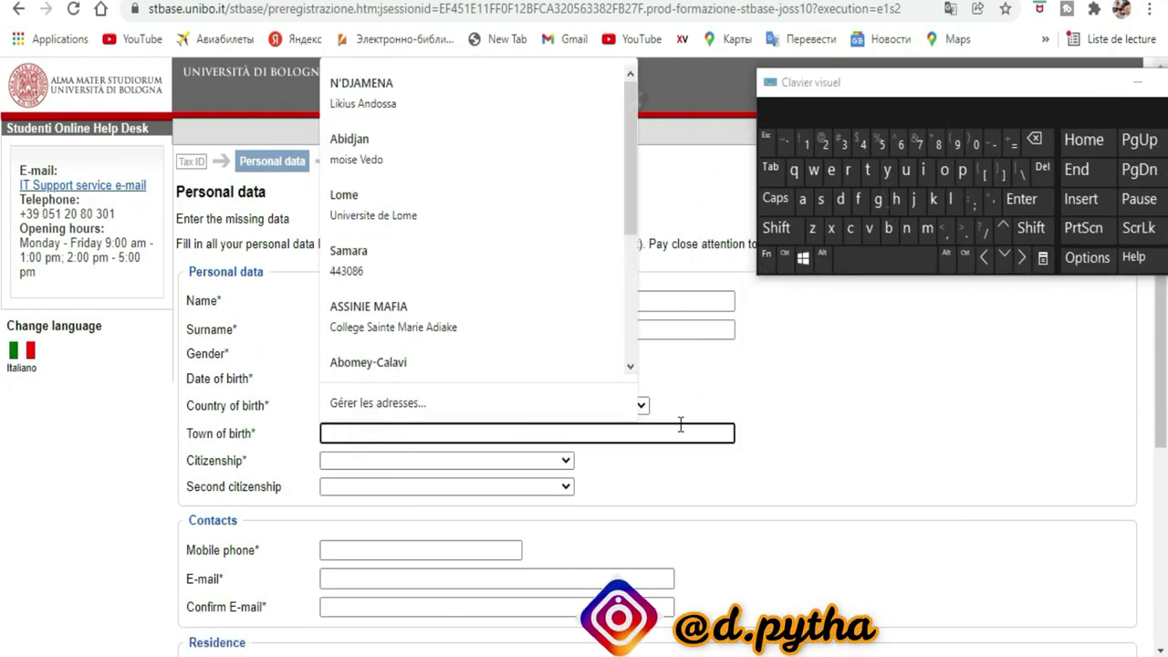
left_click(776, 228)
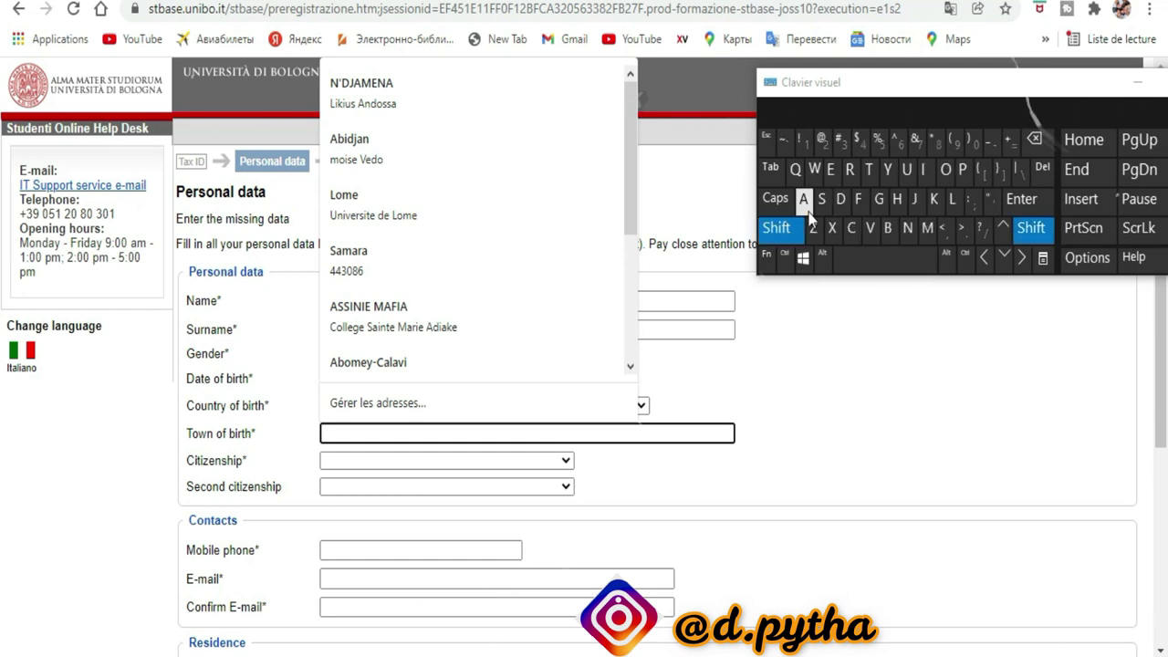
left_click(803, 199)
left_click(888, 228)
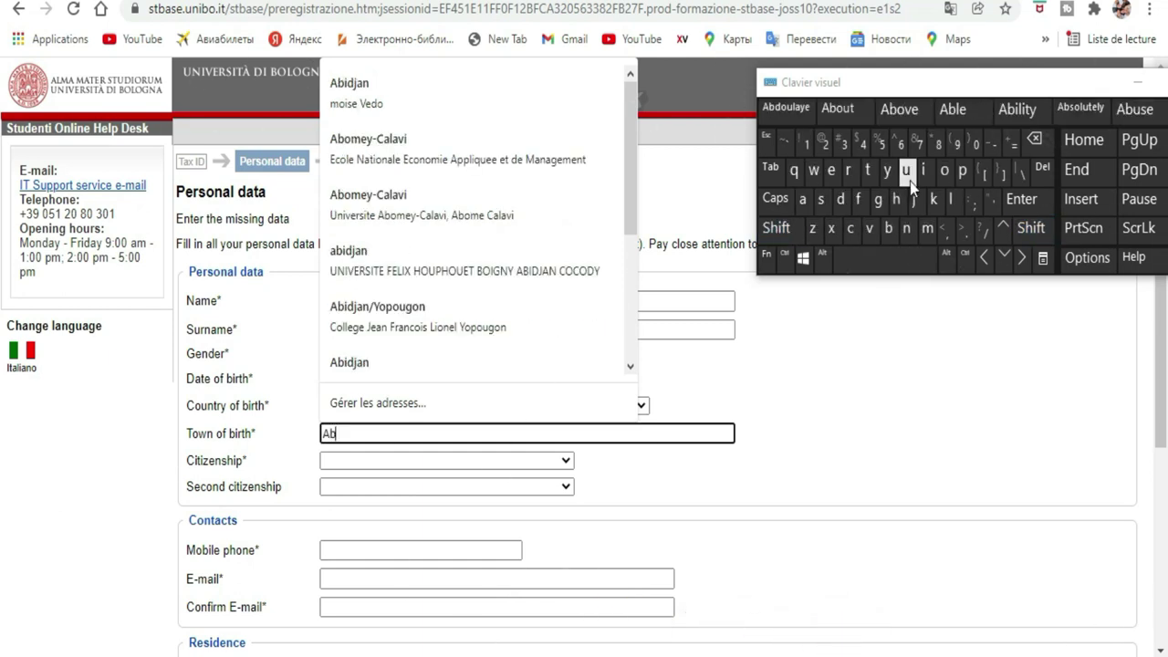
left_click(924, 171)
left_click(846, 203)
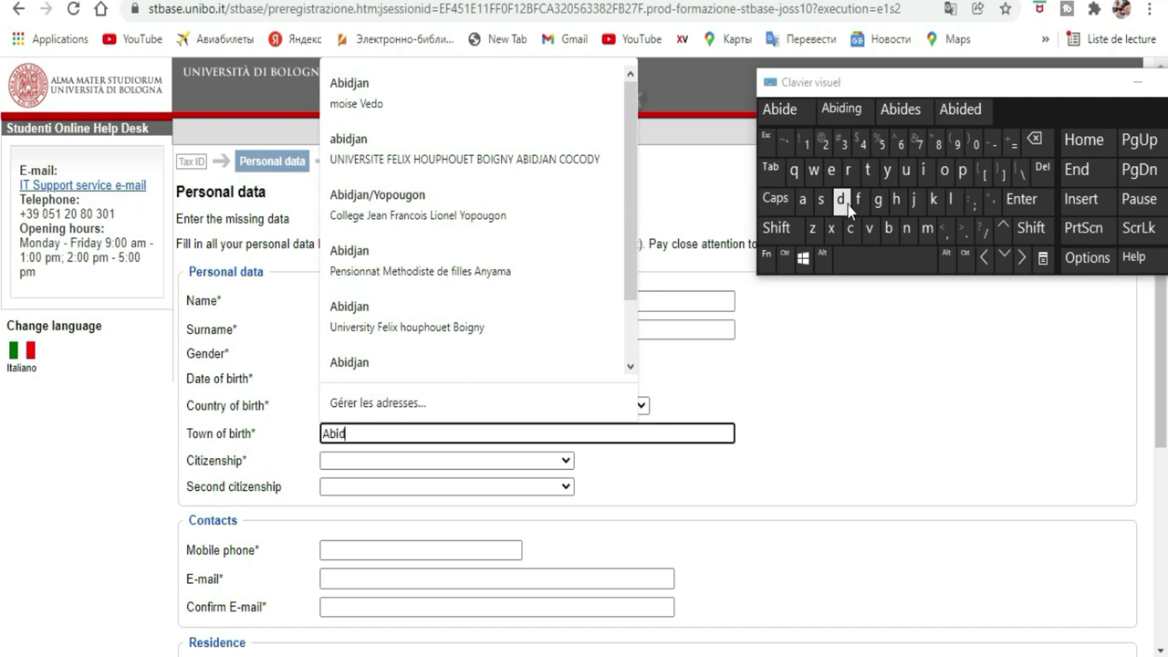
left_click(914, 203)
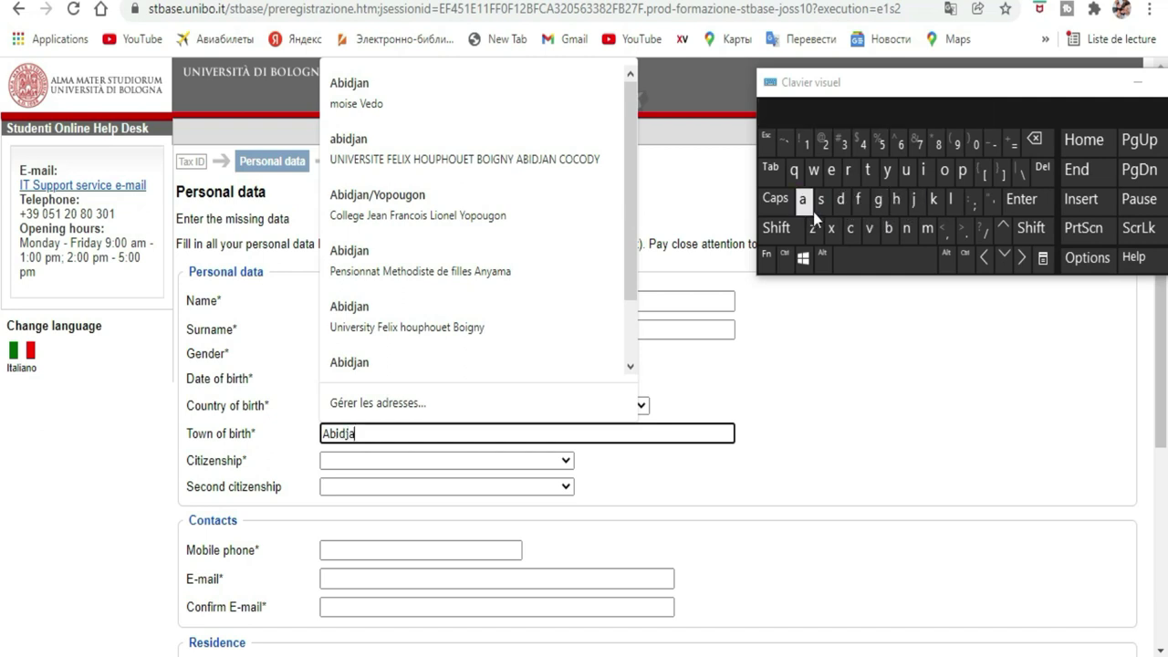
left_click(908, 228)
left_click(908, 228)
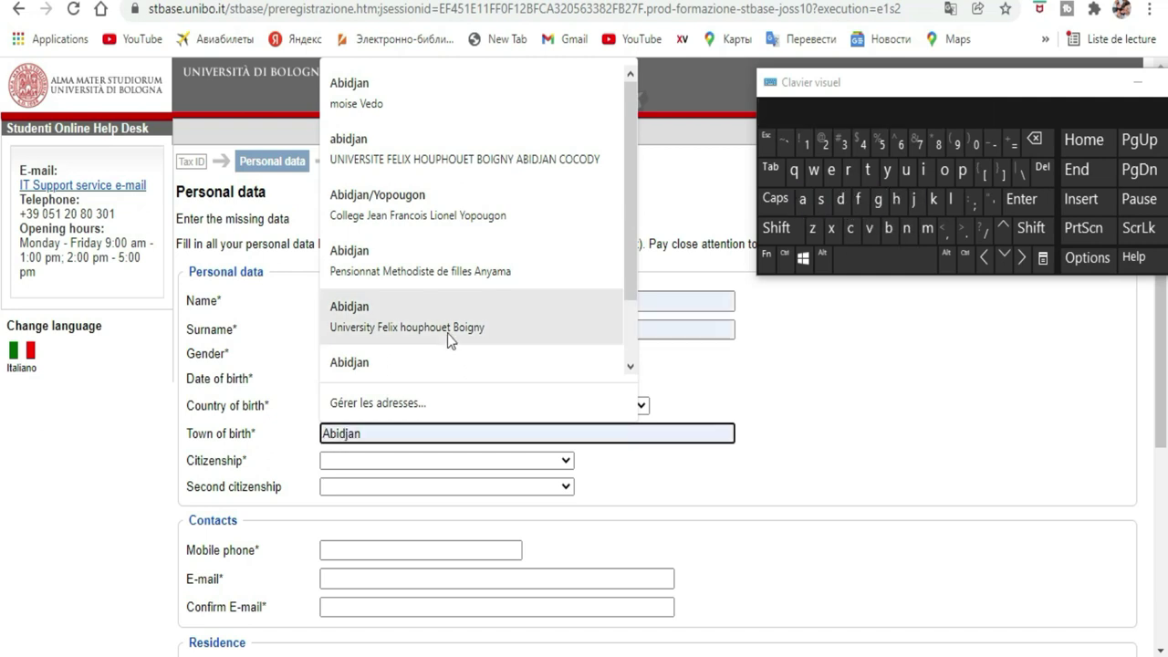
Set the citizenship to Ivory Coast and leave the second citizenship blank
left_click(484, 461)
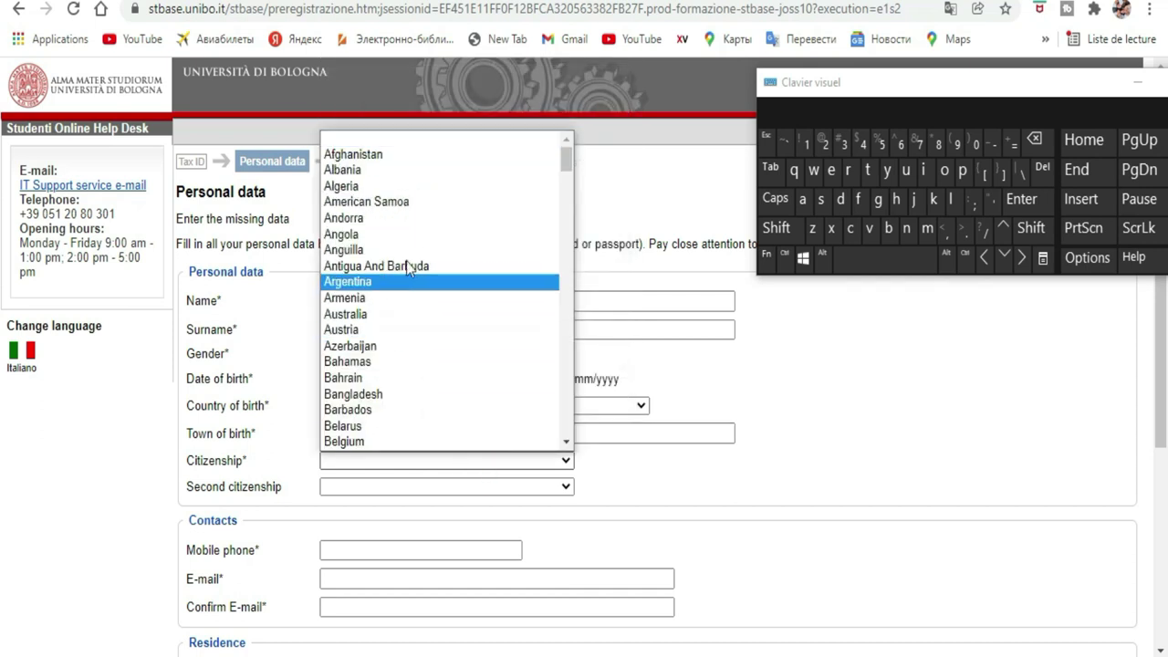
scroll(419, 273, "down", 8)
scroll(416, 245, "up", 1)
scroll(417, 244, "up", 1)
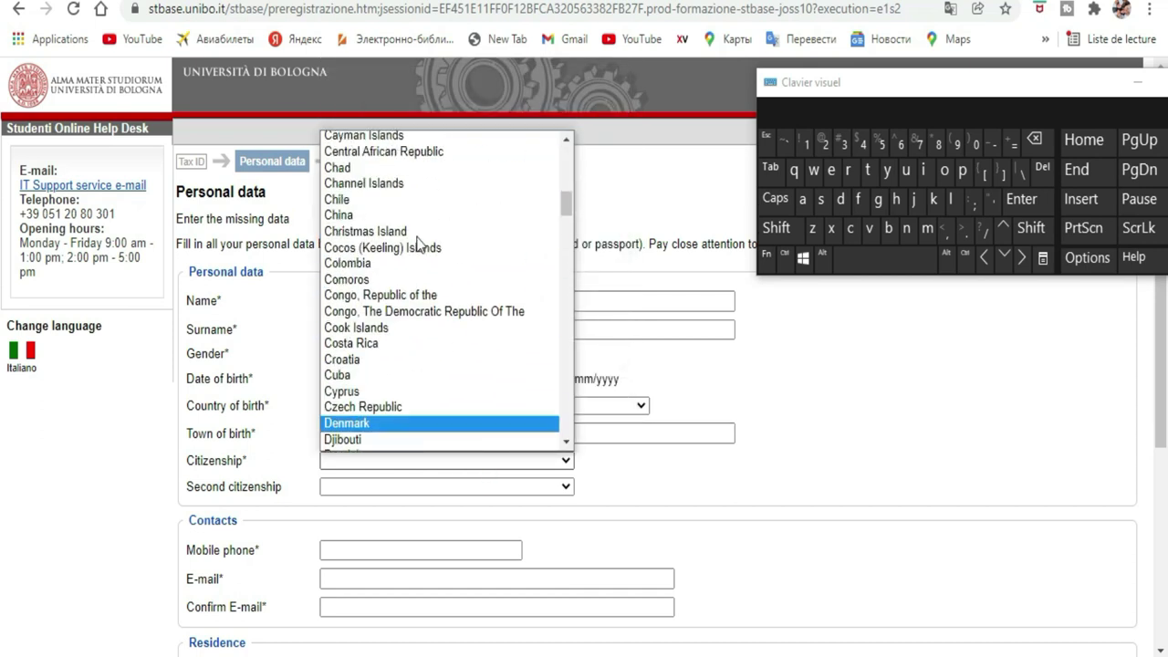
scroll(430, 339, "down", 6)
scroll(430, 338, "down", 4)
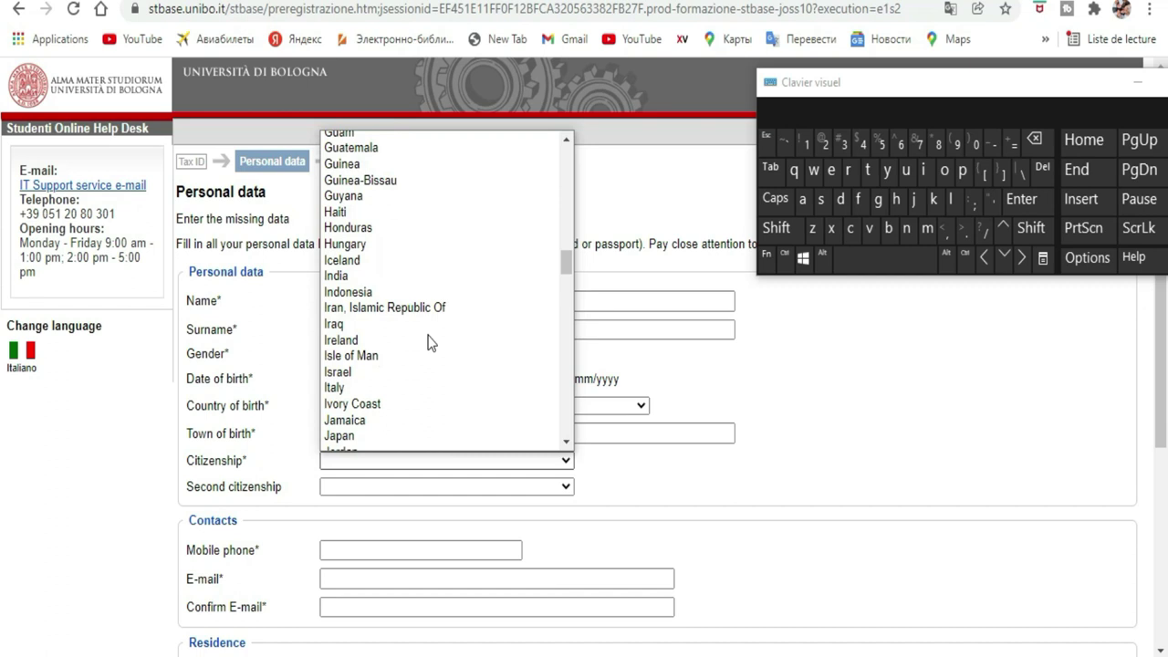
left_click(370, 405)
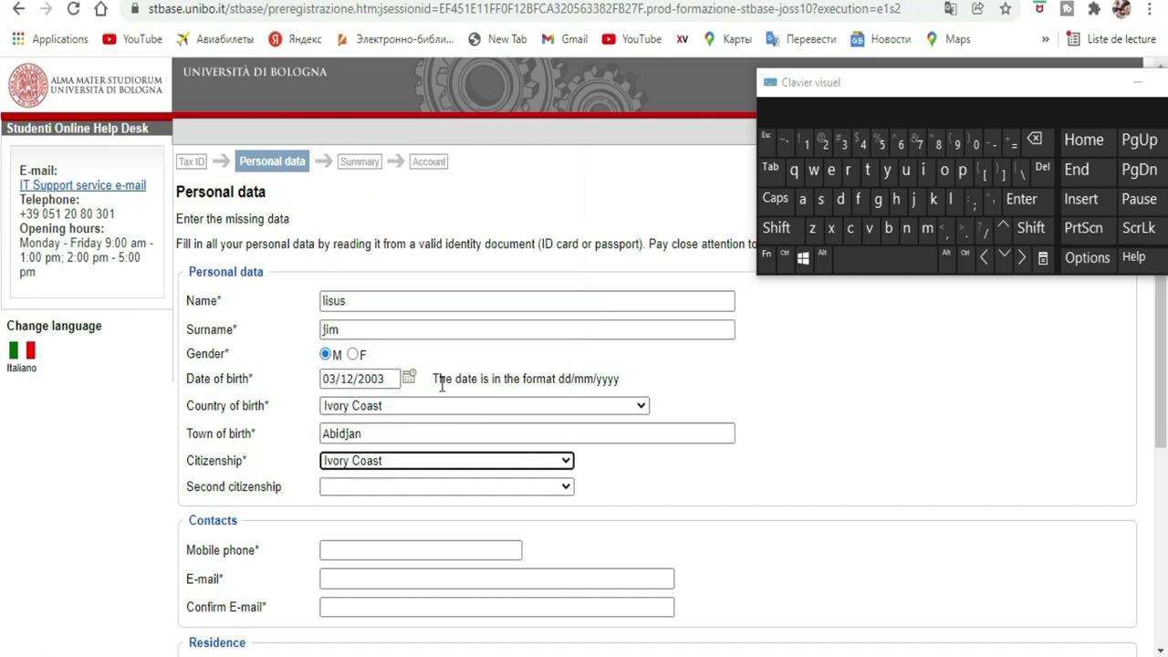
left_click(553, 490)
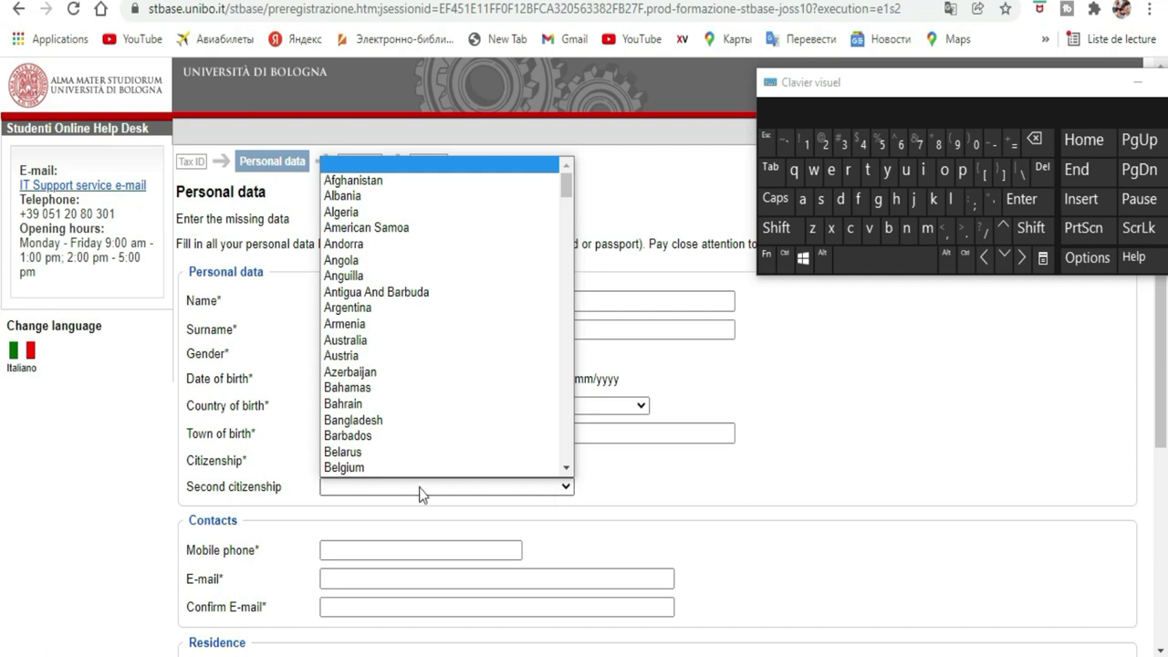
left_click(553, 491)
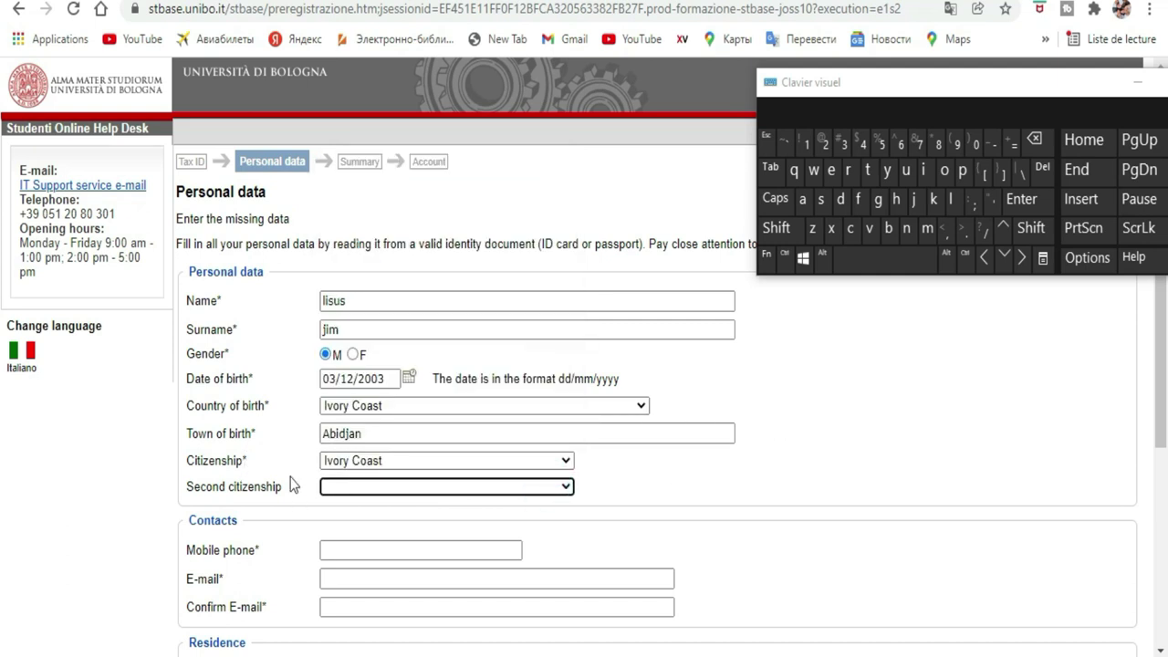
Fill in the applicant's mobile phone number in the Contacts section
scroll(592, 399, "down", 1)
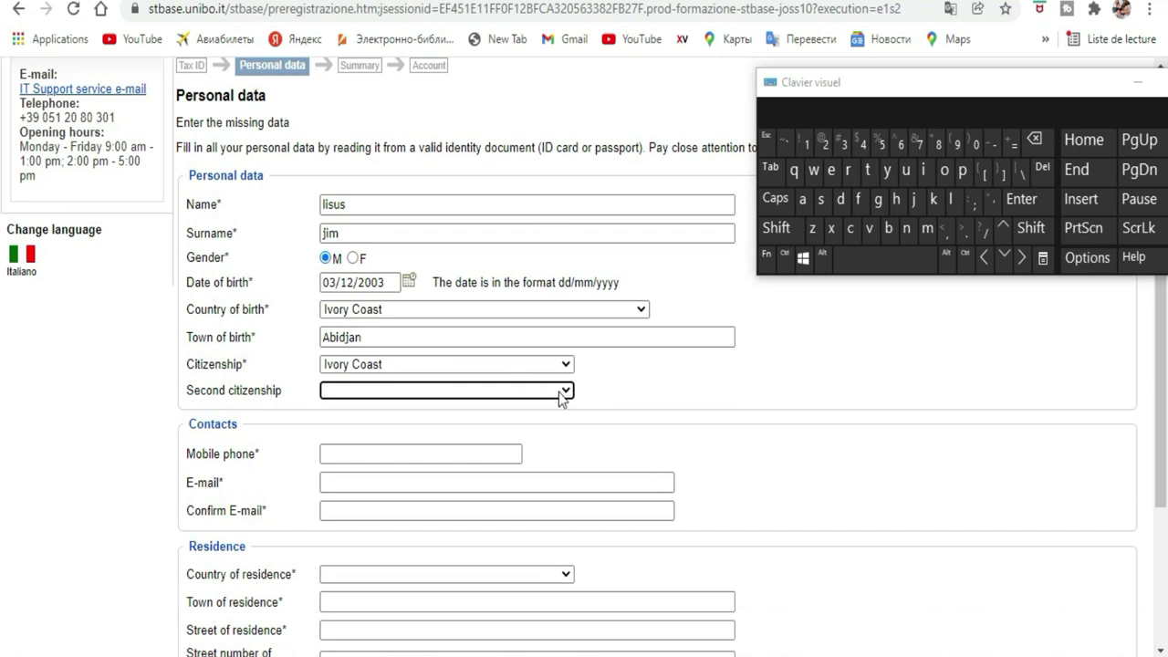
scroll(422, 343, "down", 2)
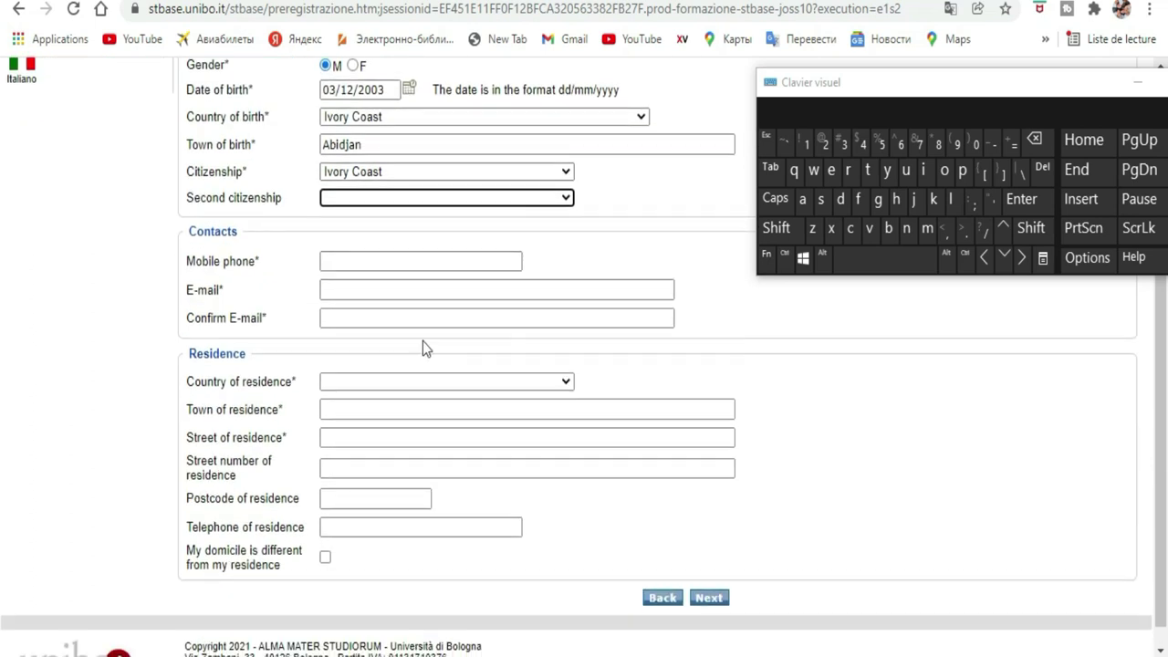
left_click(332, 261)
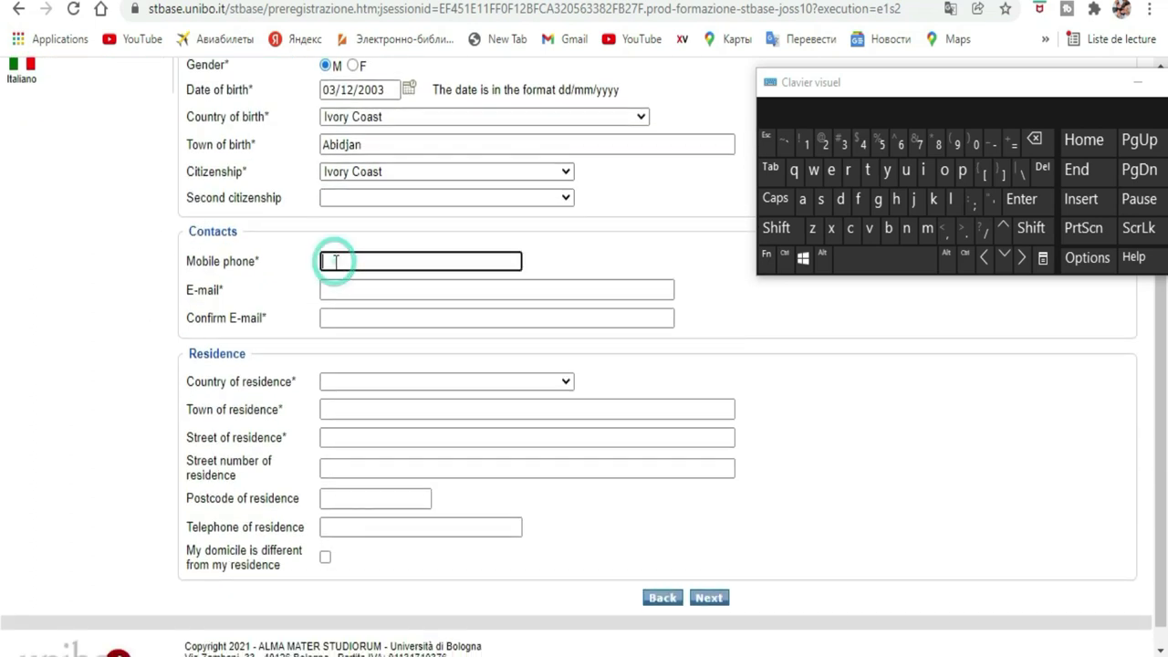
left_click(978, 145)
left_click(978, 145)
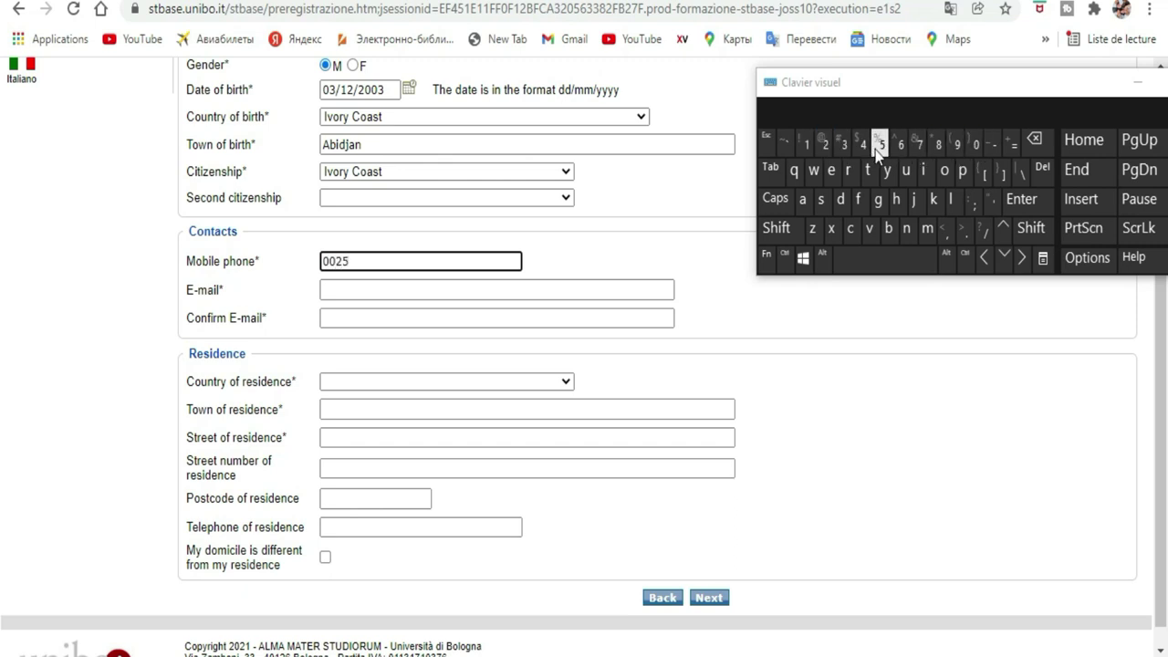
left_click(879, 146)
left_click(957, 144)
left_click(842, 148)
left_click(840, 150)
left_click(807, 145)
left_click(825, 145)
left_click(864, 145)
left_click(864, 146)
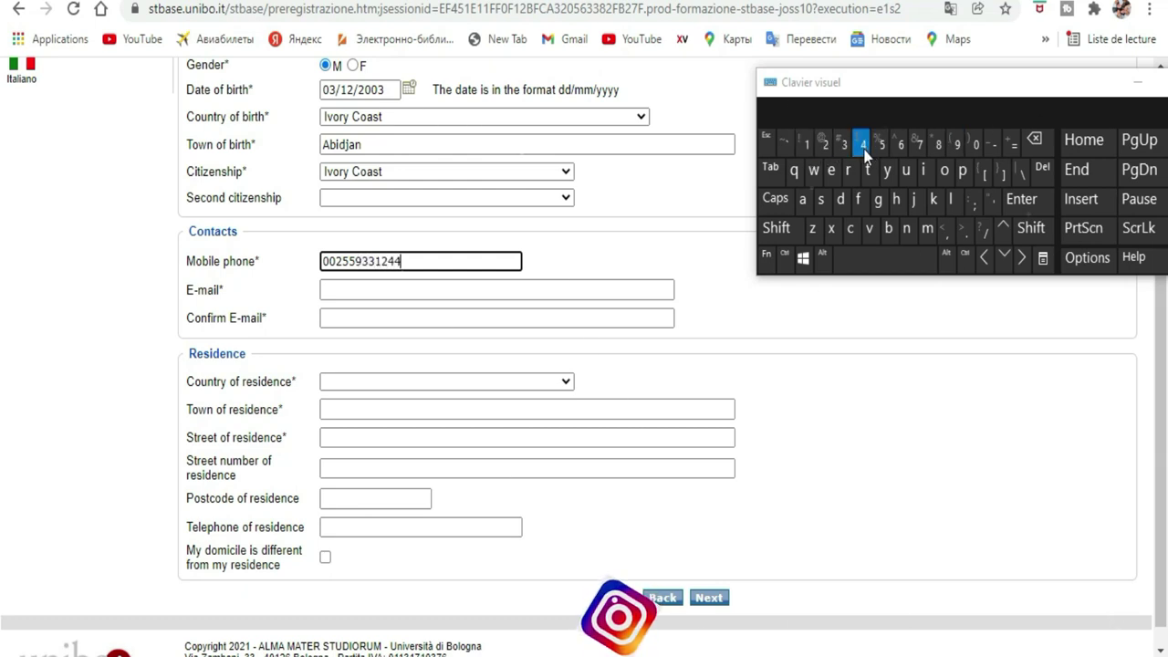
Fill in the applicant's e-mail address in the Contacts section
left_click(391, 289)
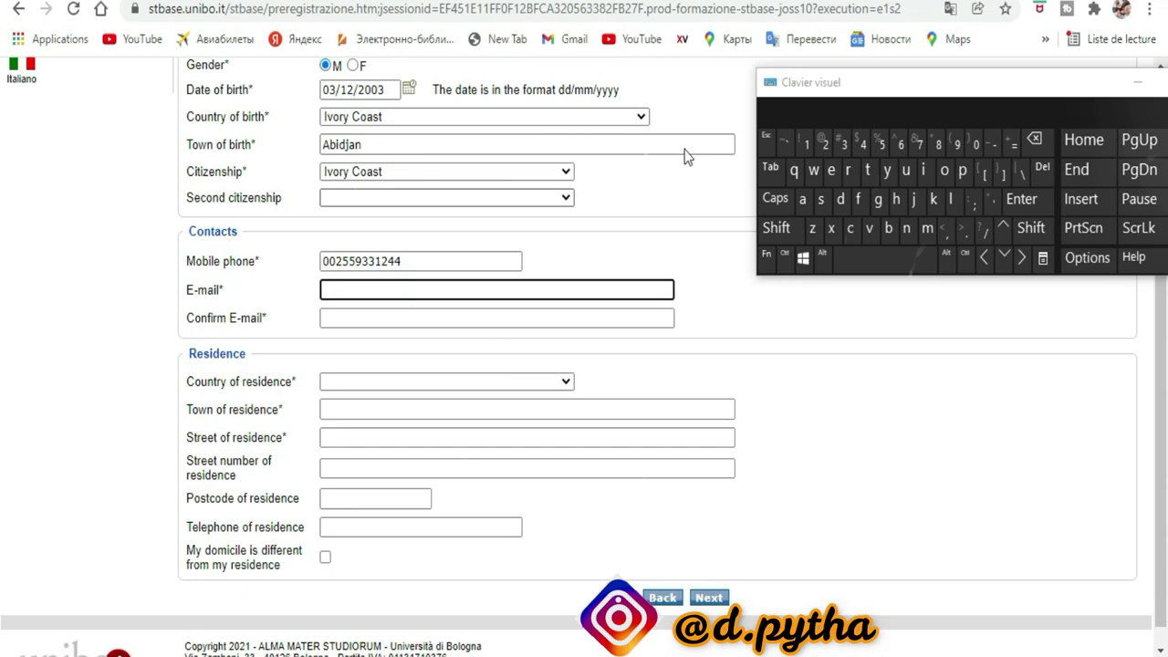
left_click(928, 228)
left_click(945, 169)
left_click(906, 228)
left_click(838, 200)
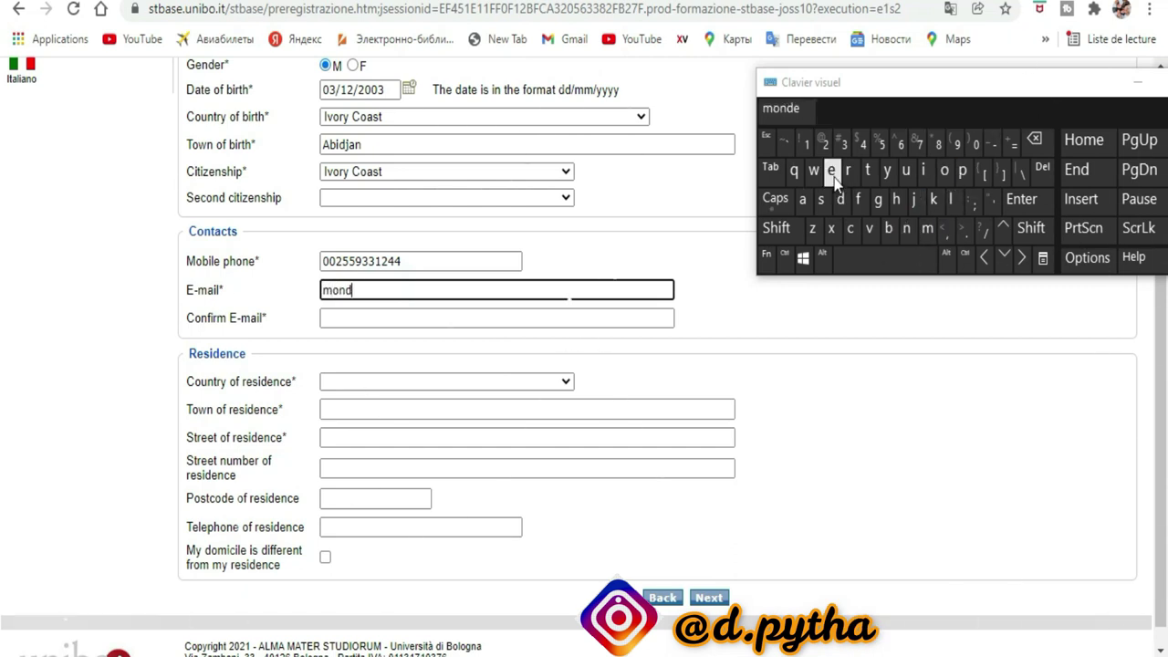
left_click(831, 170)
left_click(888, 228)
left_click(944, 170)
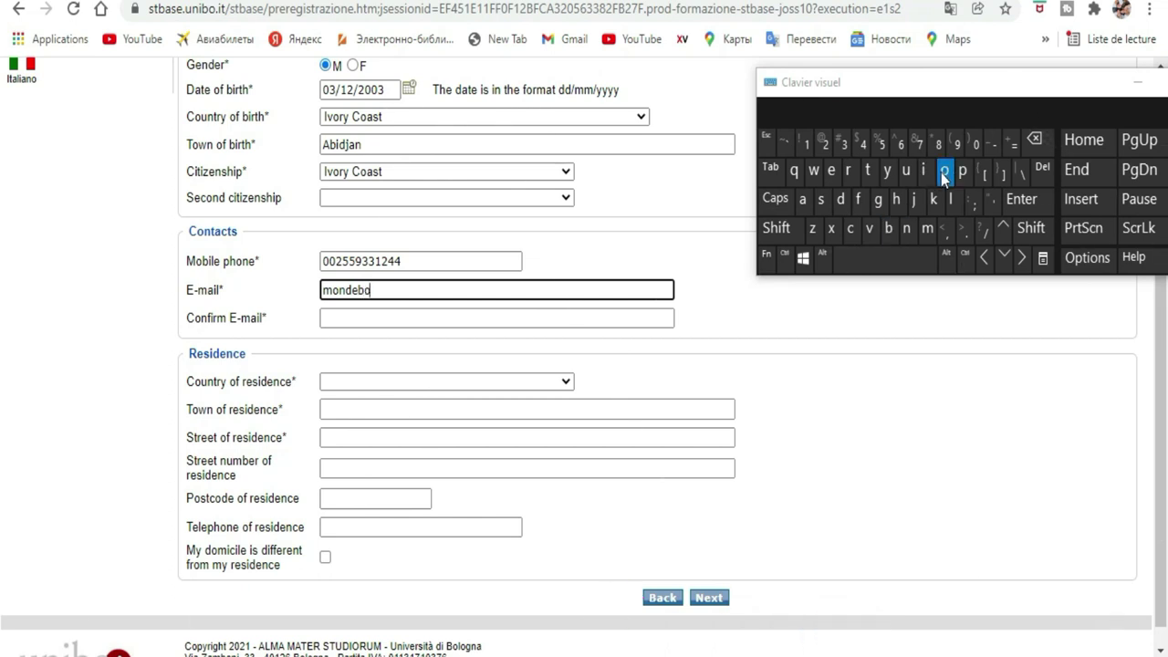
left_click(829, 193)
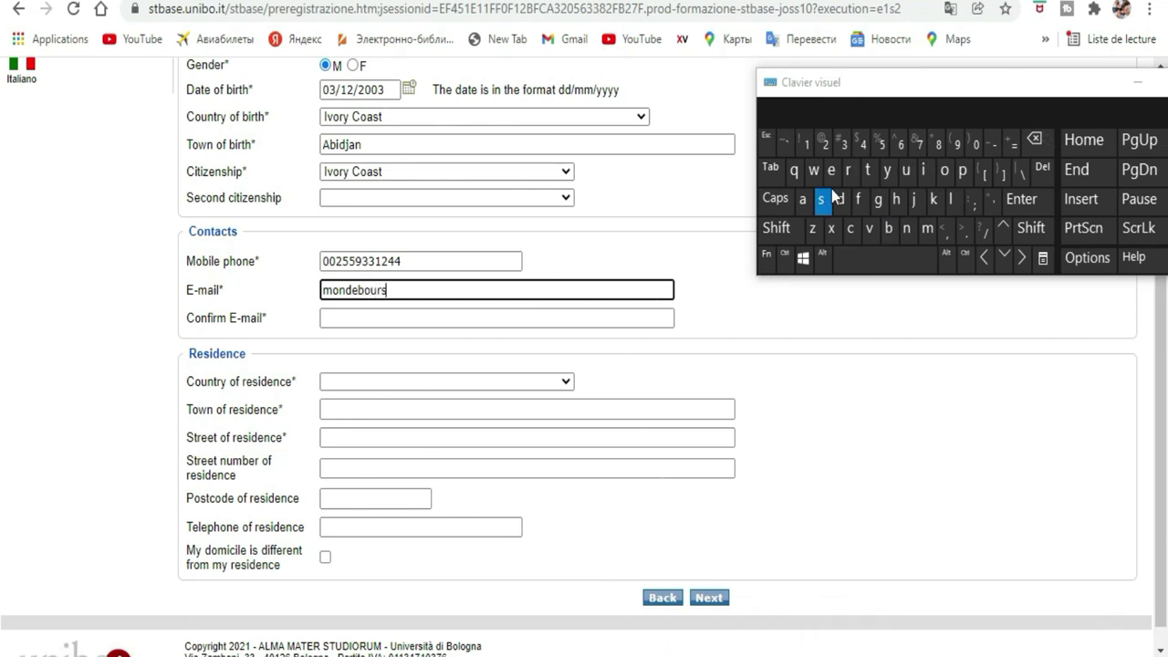
left_click(775, 227)
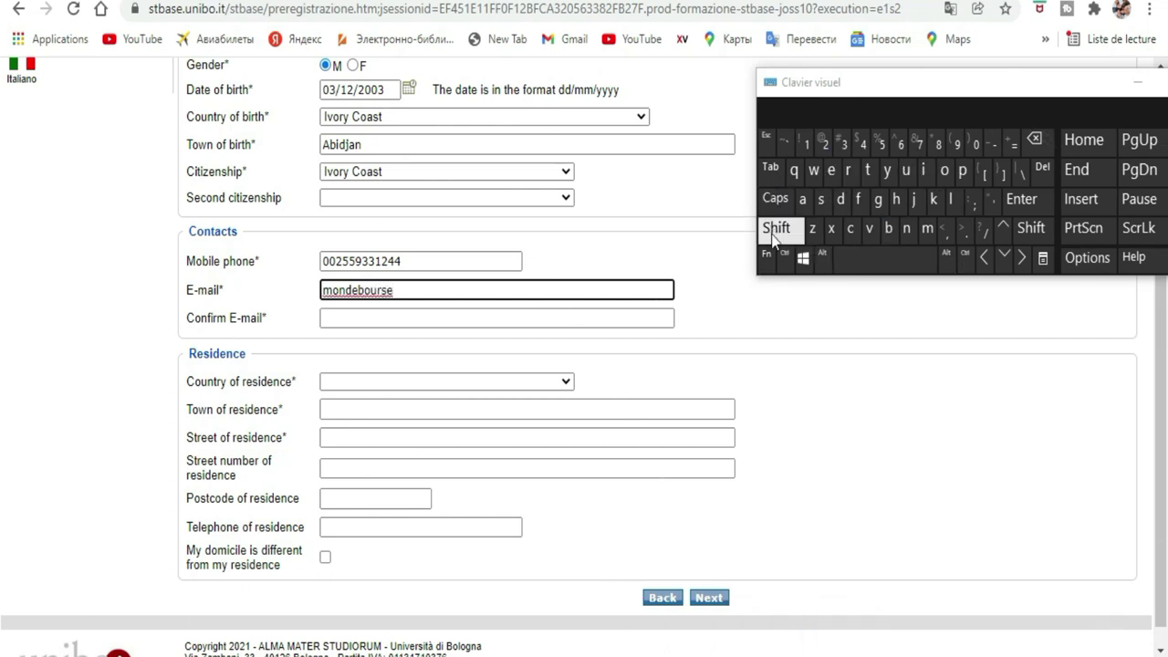
left_click(821, 141)
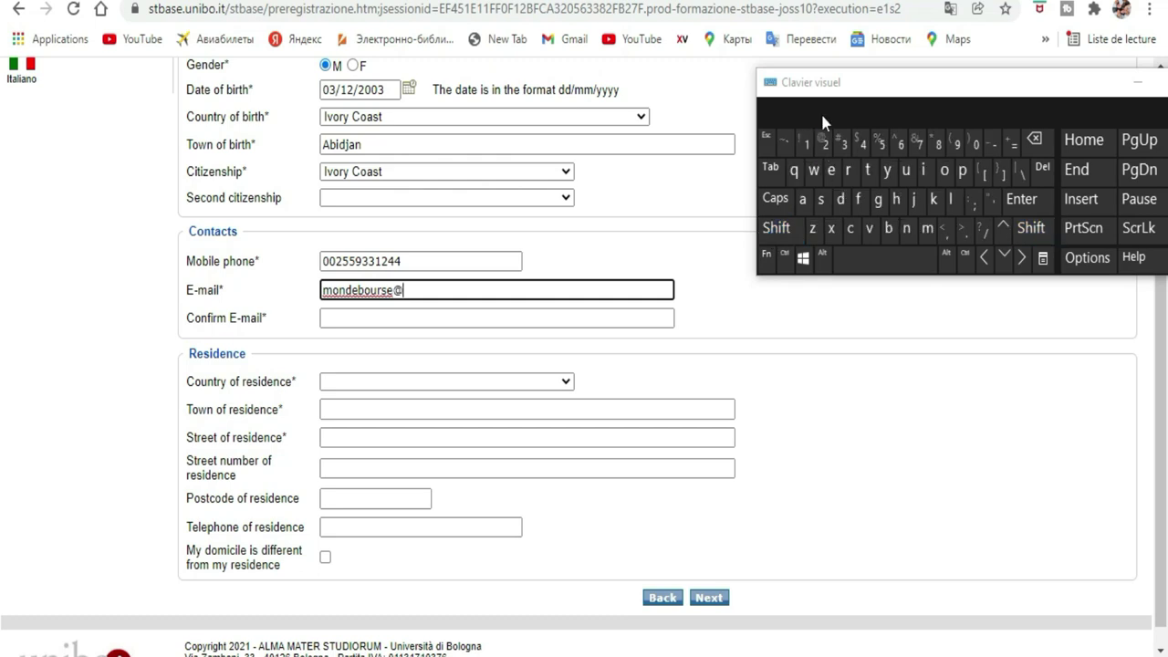
left_click(878, 200)
left_click(927, 228)
left_click(923, 170)
left_click(950, 197)
left_click(963, 231)
left_click(850, 228)
left_click(944, 173)
left_click(927, 229)
Repeat the applicant's e-mail address in the Confirm E-mail field
left_click(515, 316)
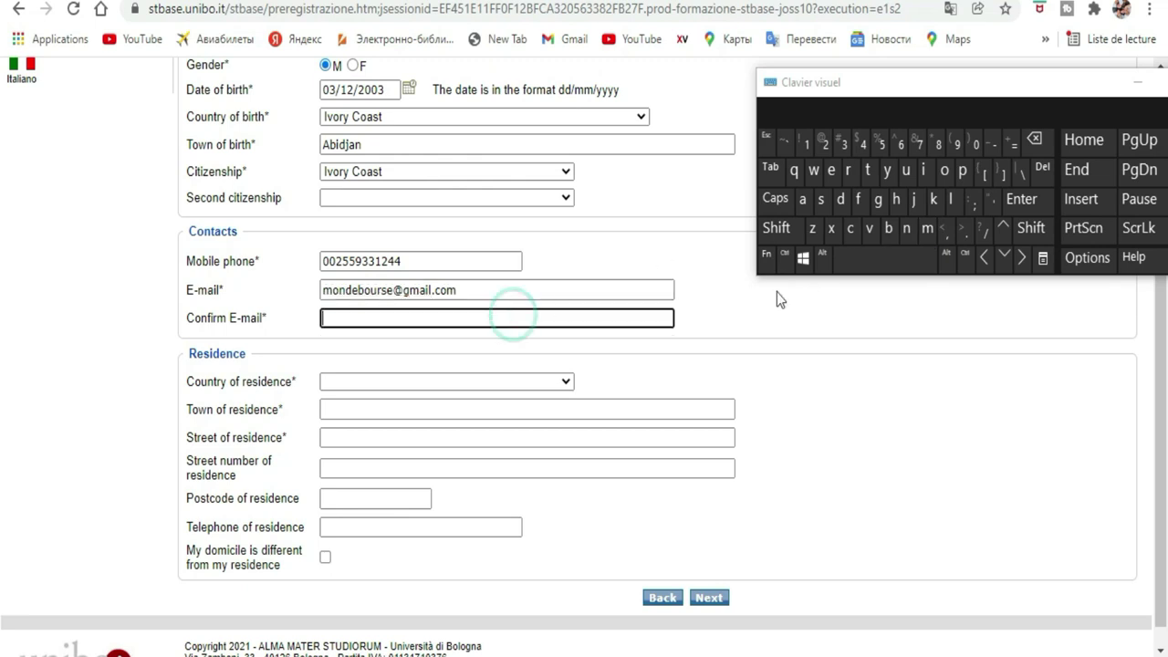
left_click(927, 230)
left_click(945, 171)
left_click(907, 230)
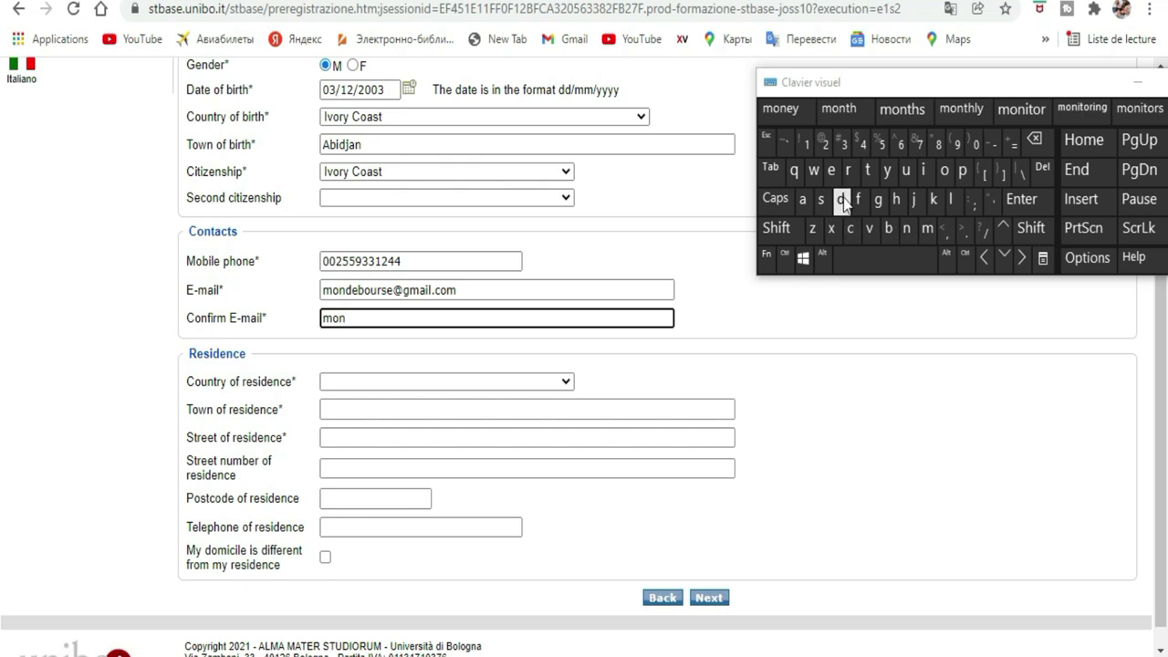
left_click(841, 199)
left_click(832, 172)
left_click(888, 229)
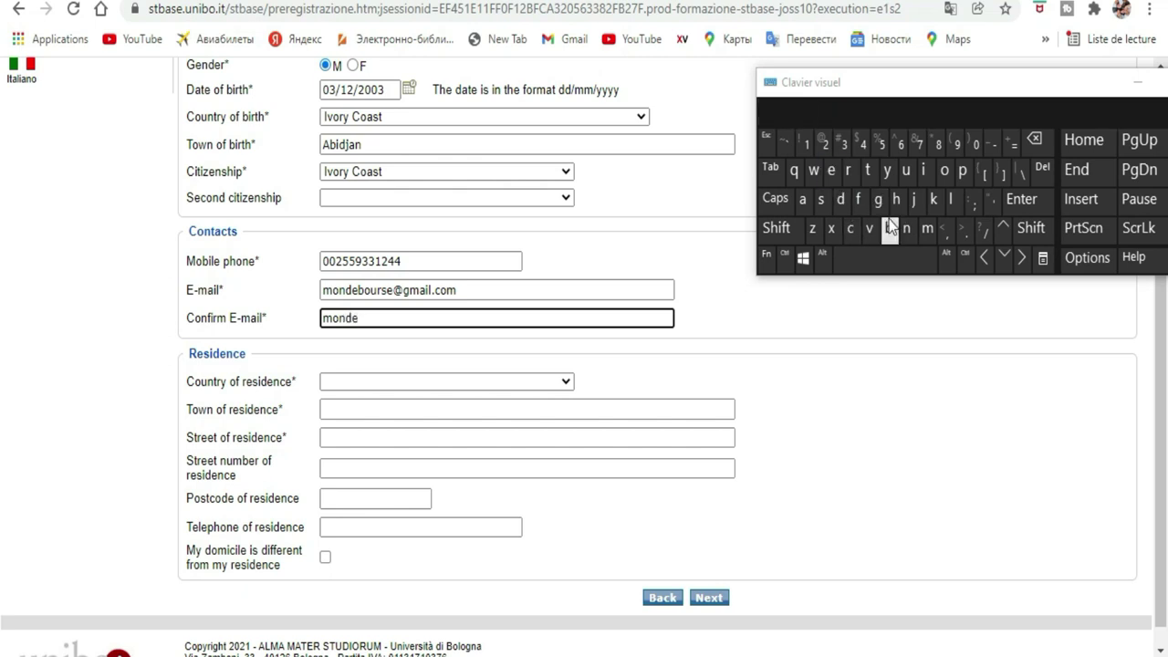
left_click(908, 171)
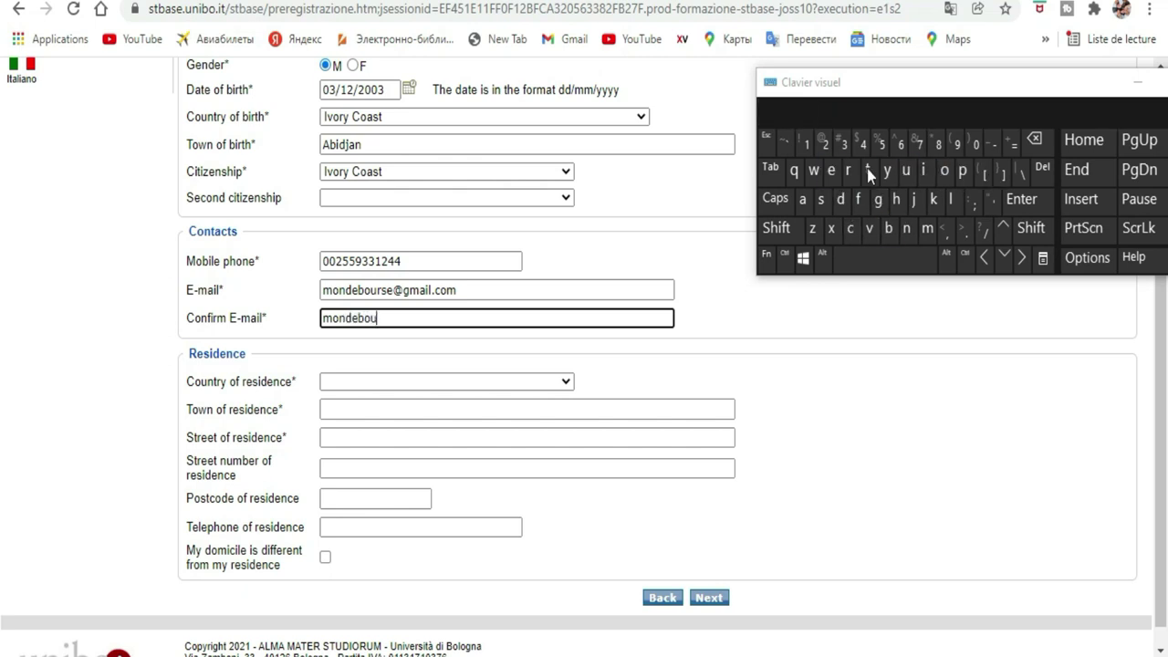
type("r")
left_click(821, 199)
type("e")
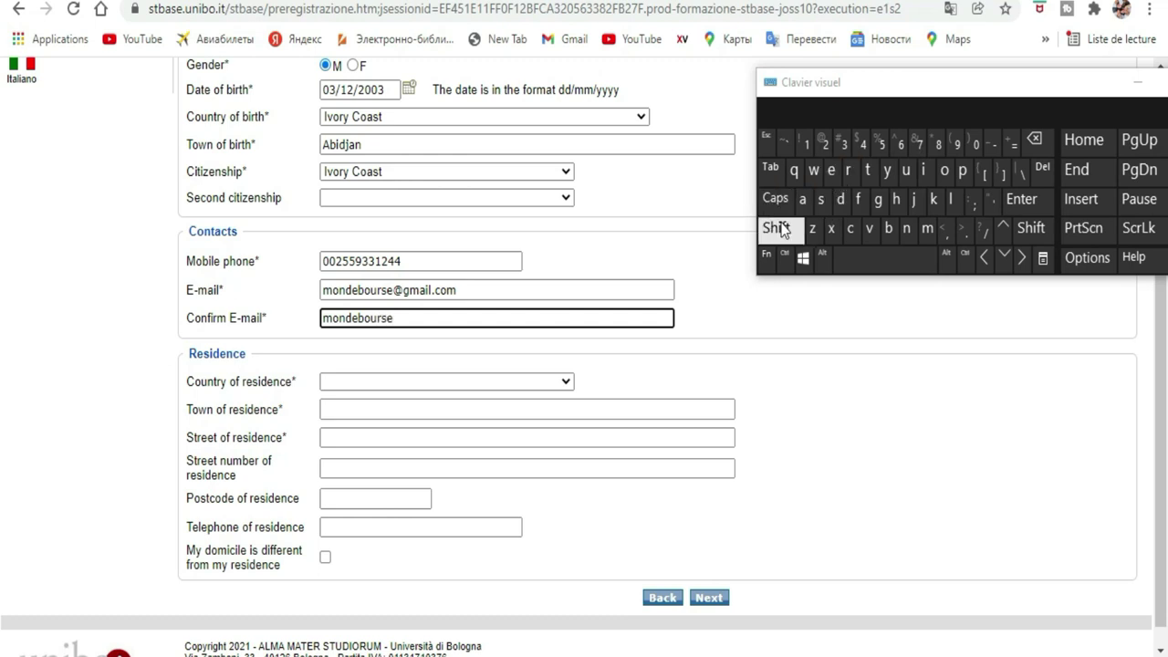
left_click(777, 227)
left_click(825, 145)
left_click(878, 199)
left_click(928, 228)
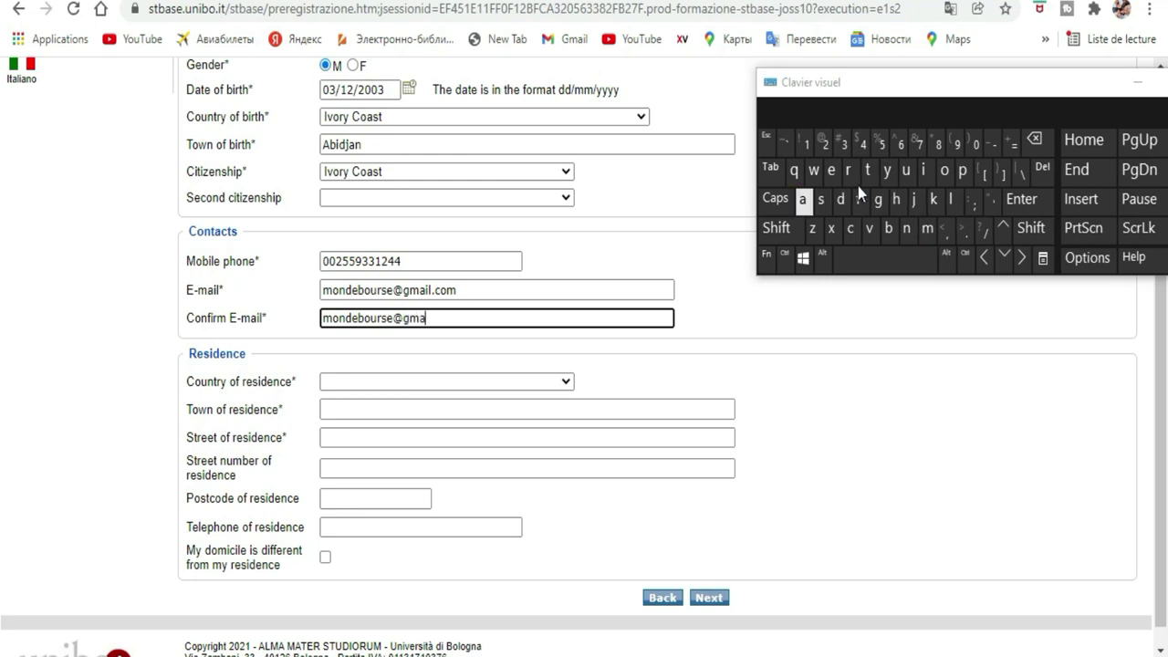
left_click(955, 203)
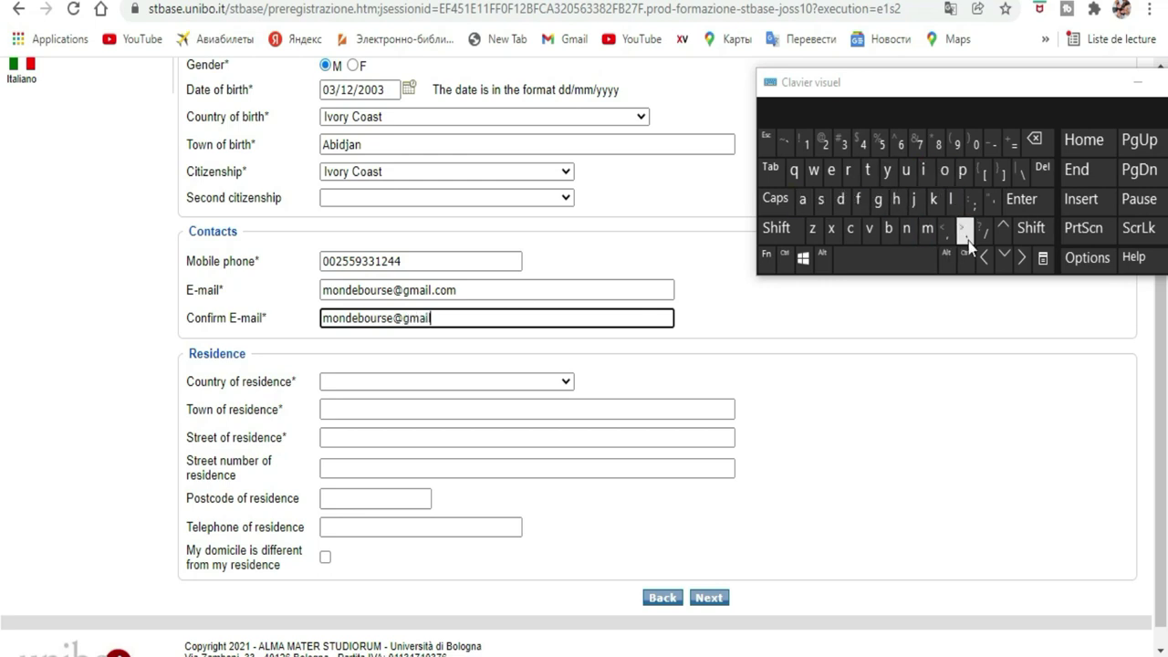
left_click(967, 238)
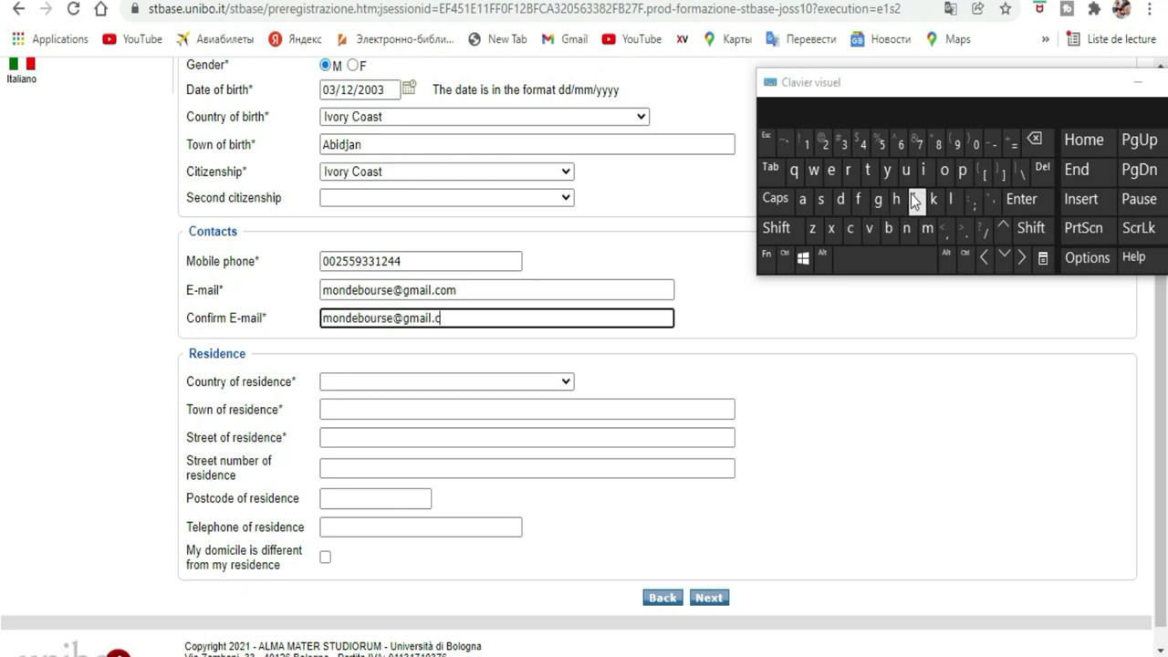
left_click(947, 171)
Set the country of residence to Ivory Coast
left_click(550, 383)
scroll(461, 301, "down", 10)
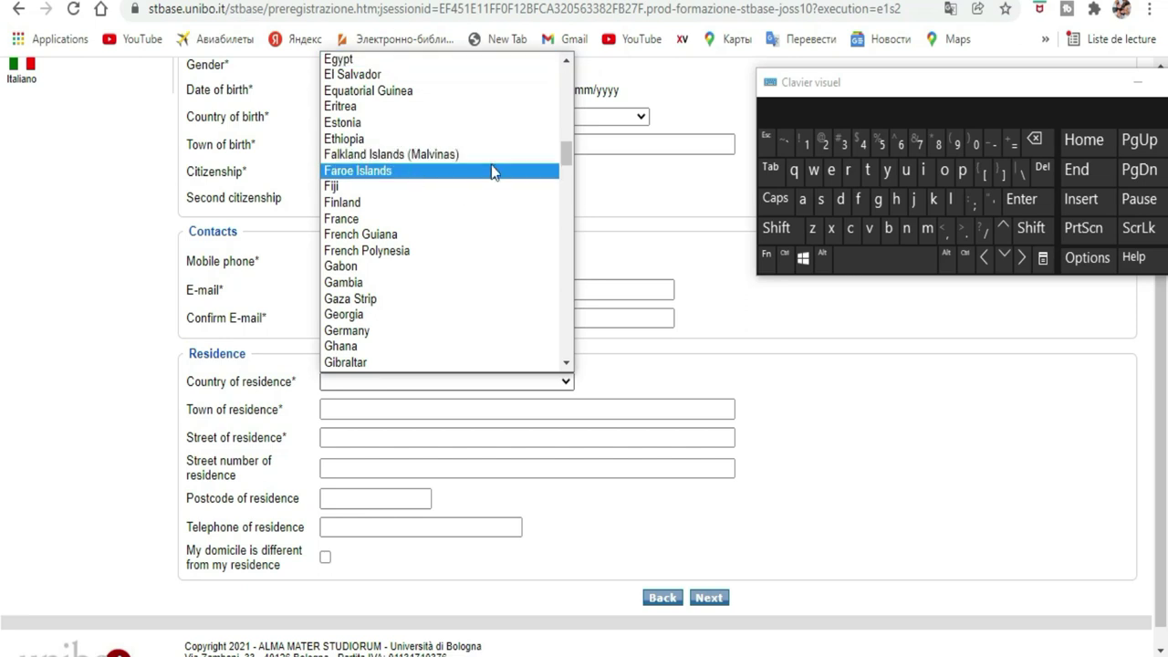
scroll(491, 172, "down", 4)
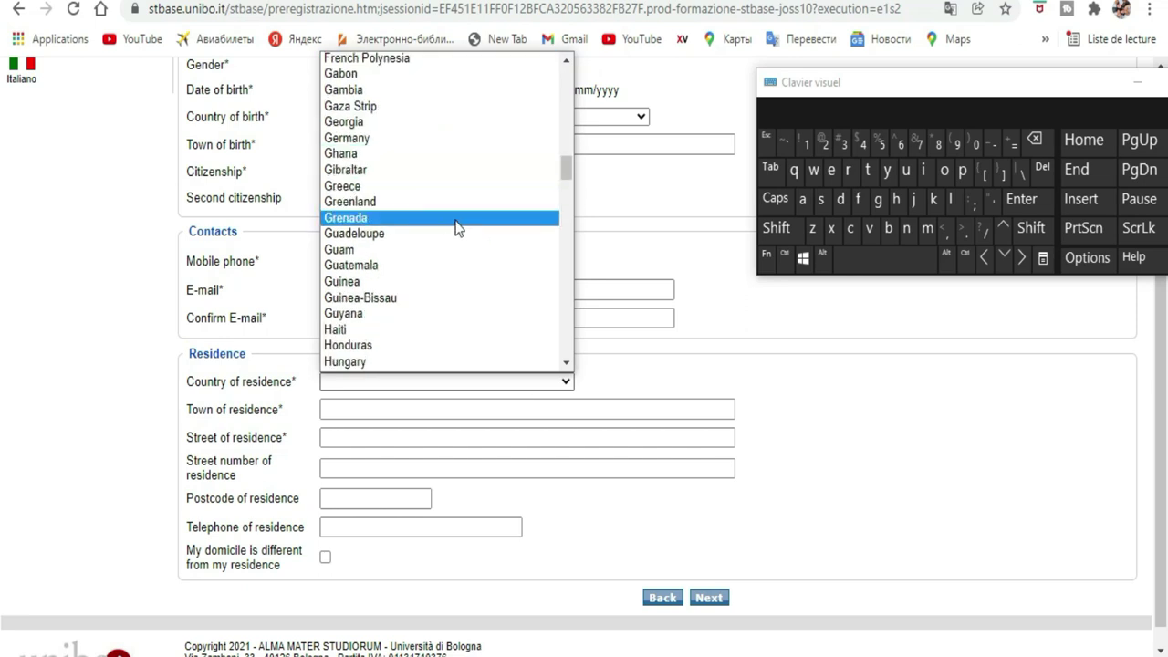
scroll(459, 228, "down", 4)
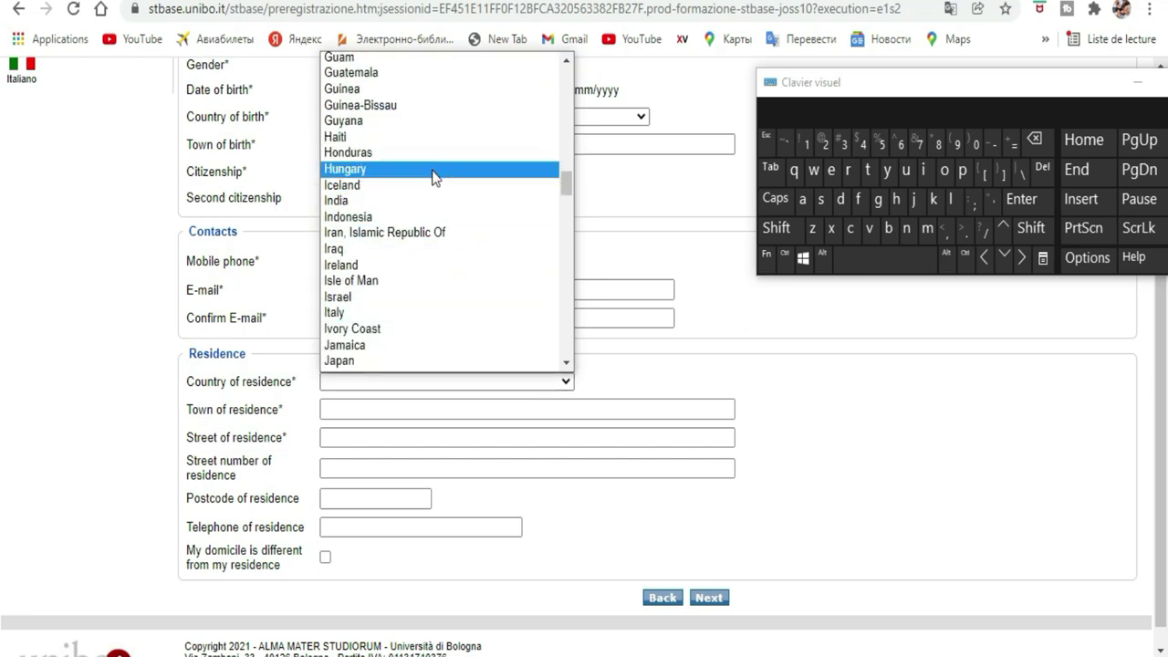
left_click(424, 328)
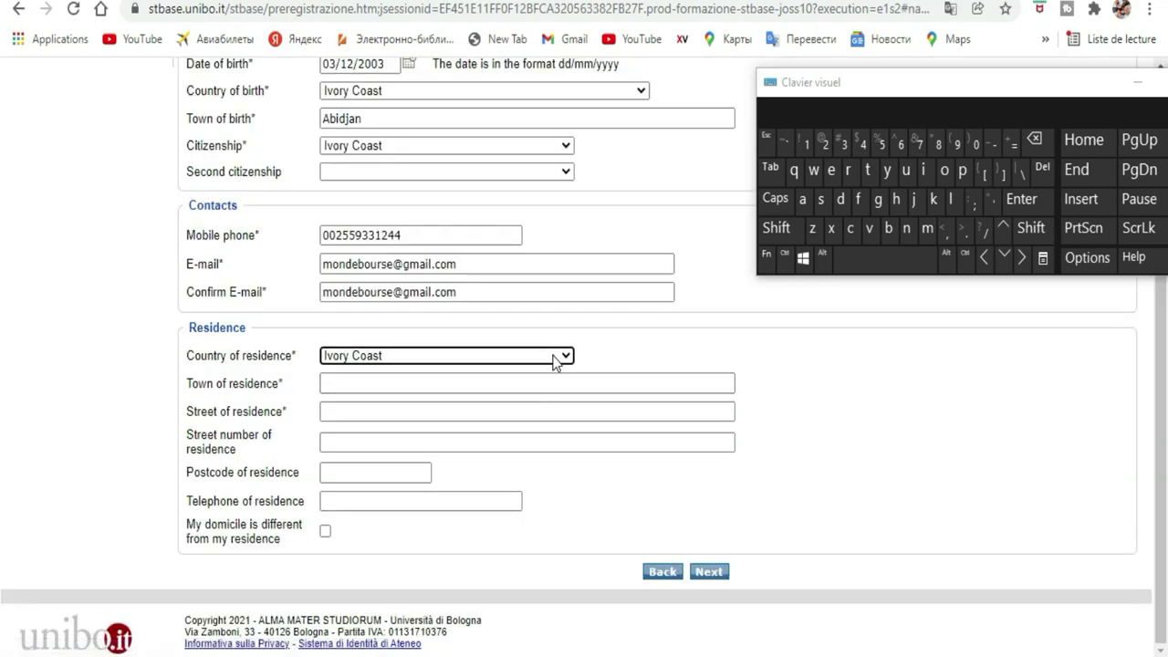
Enter Abidjan as the town of residence and dismiss the saved address suggestions
left_click(359, 385)
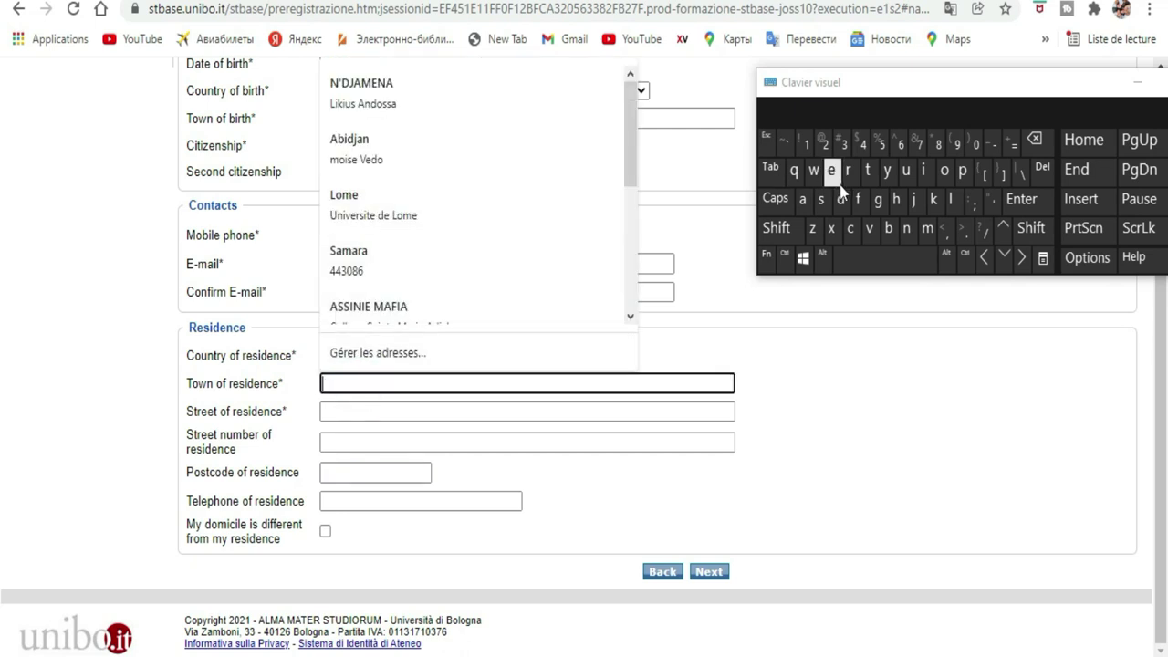
left_click(778, 230)
left_click(803, 200)
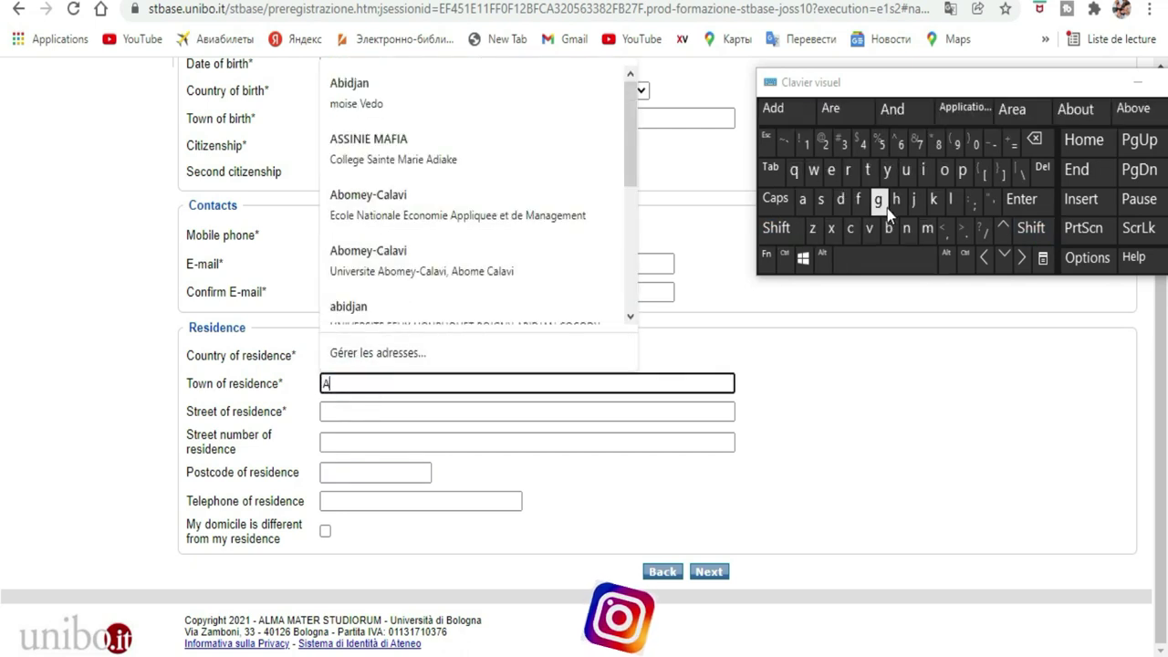
left_click(890, 230)
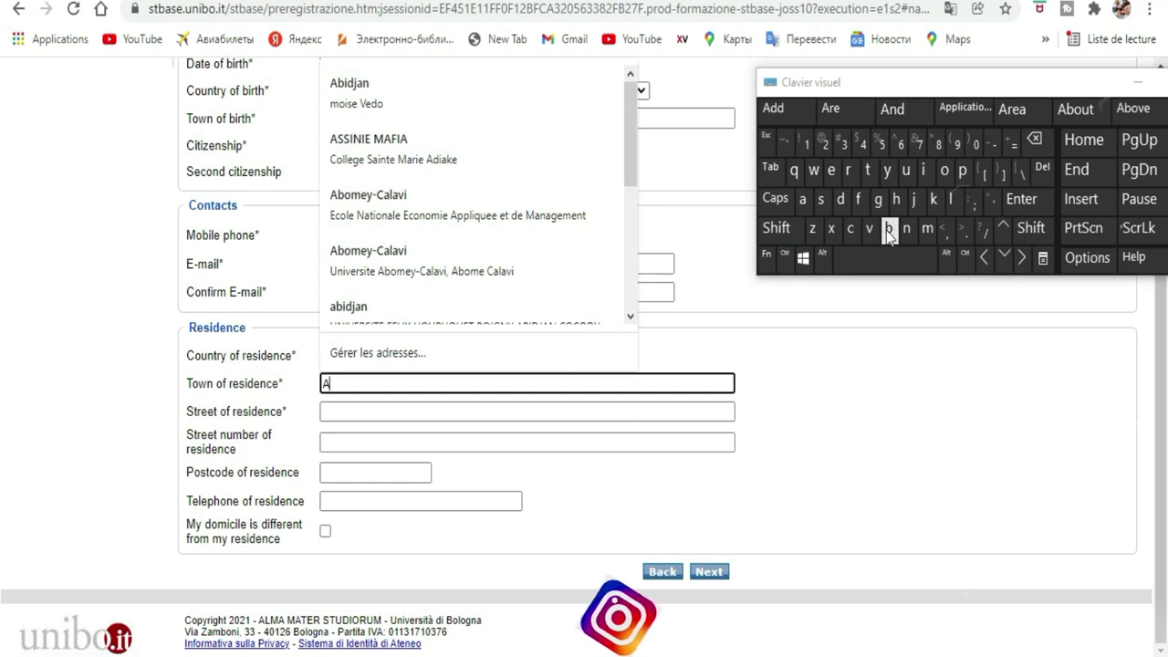
left_click(925, 173)
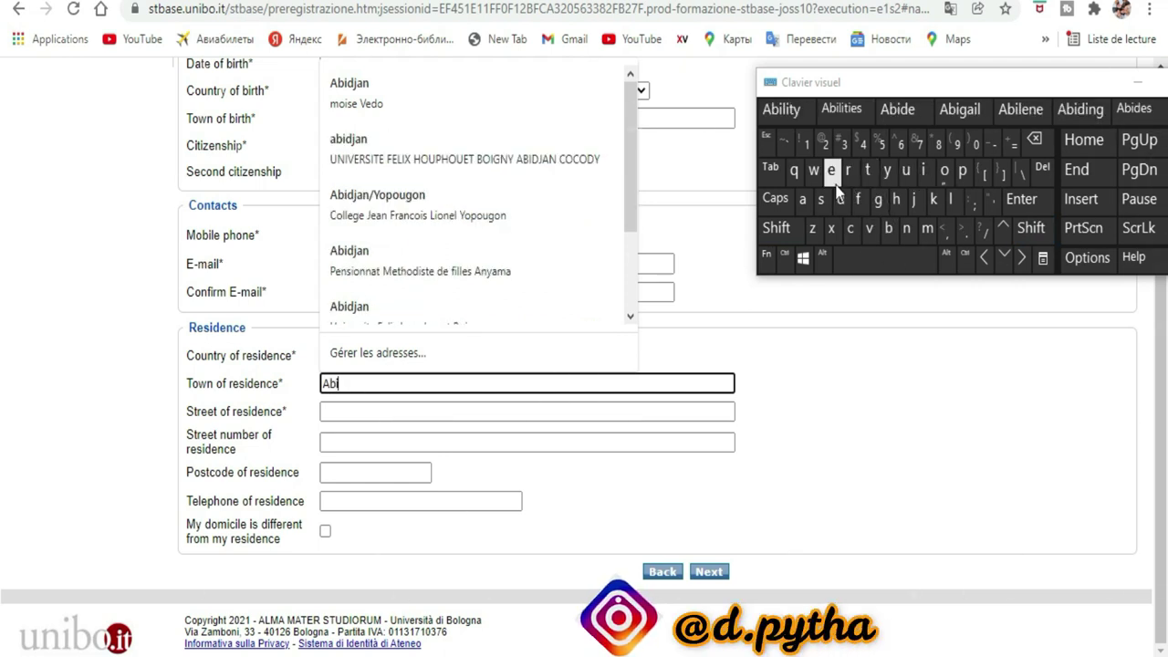
left_click(841, 201)
left_click(910, 201)
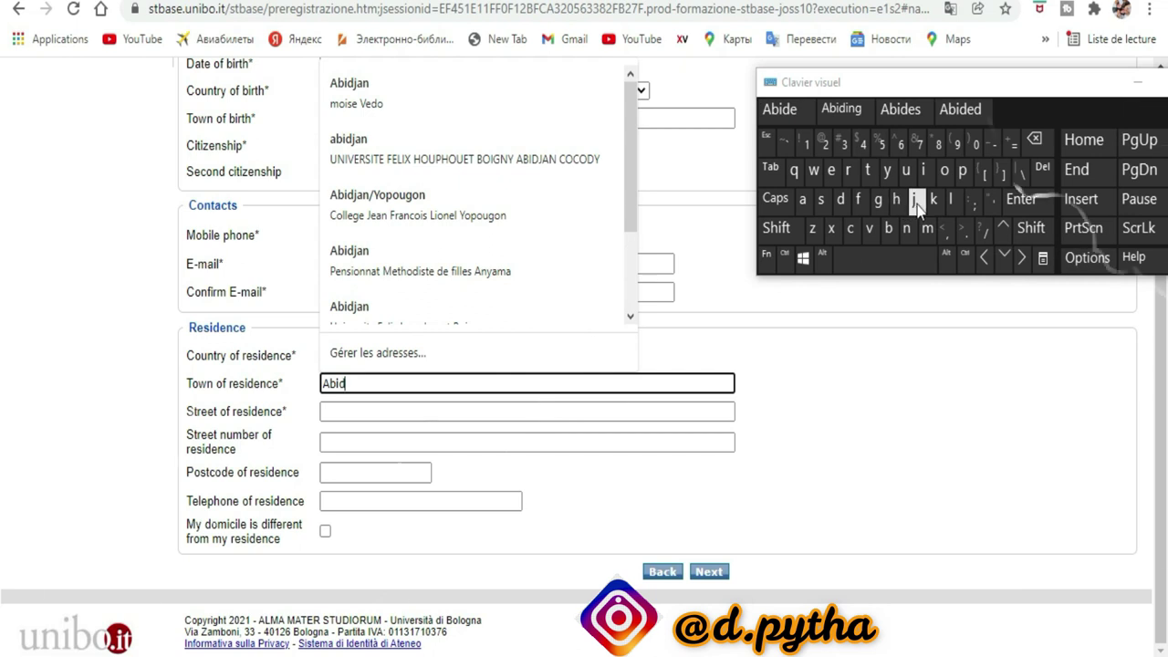
left_click(808, 202)
left_click(907, 228)
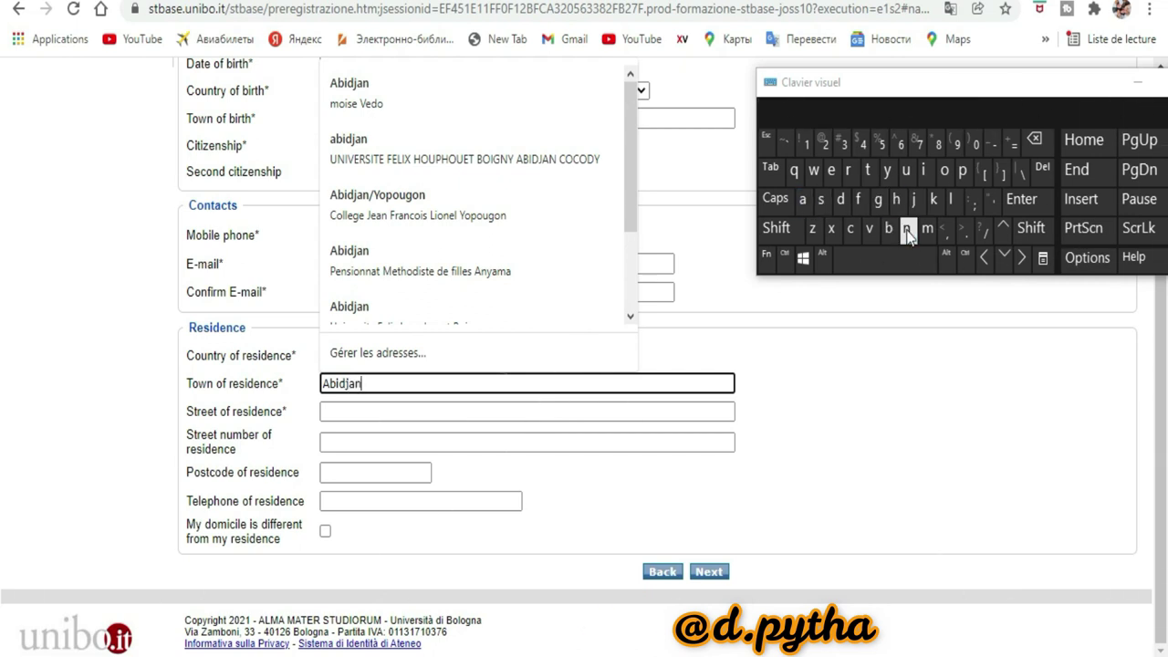
left_click(754, 428)
Fill in the applicant's street of residence
left_click(342, 415)
left_click(343, 414)
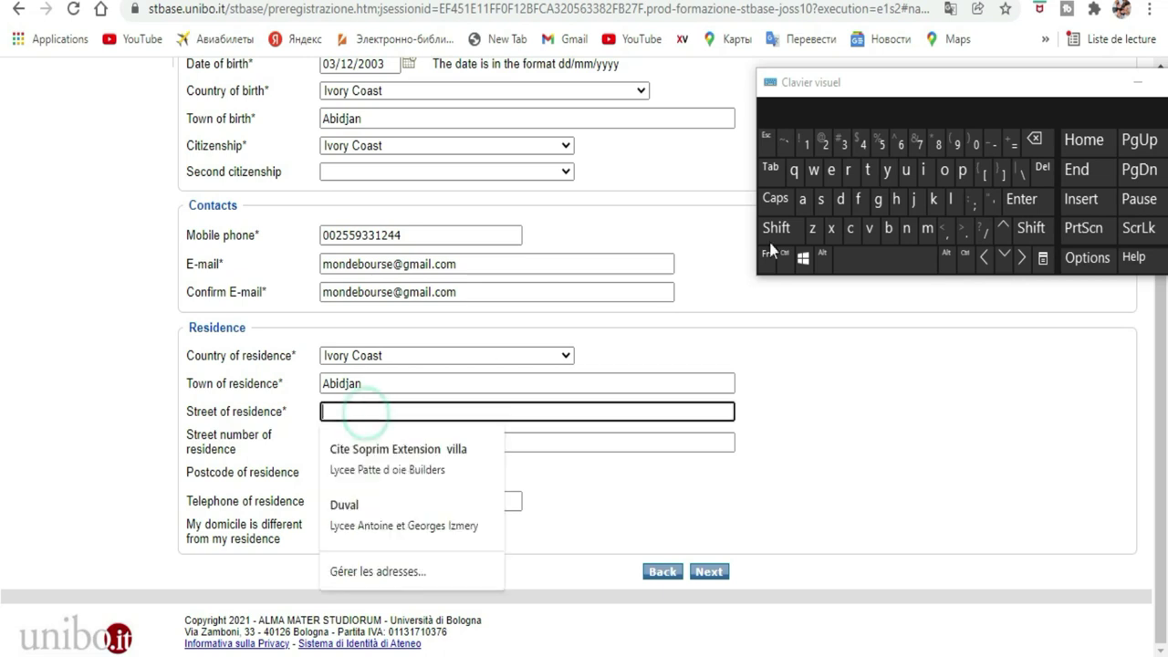
left_click(823, 201)
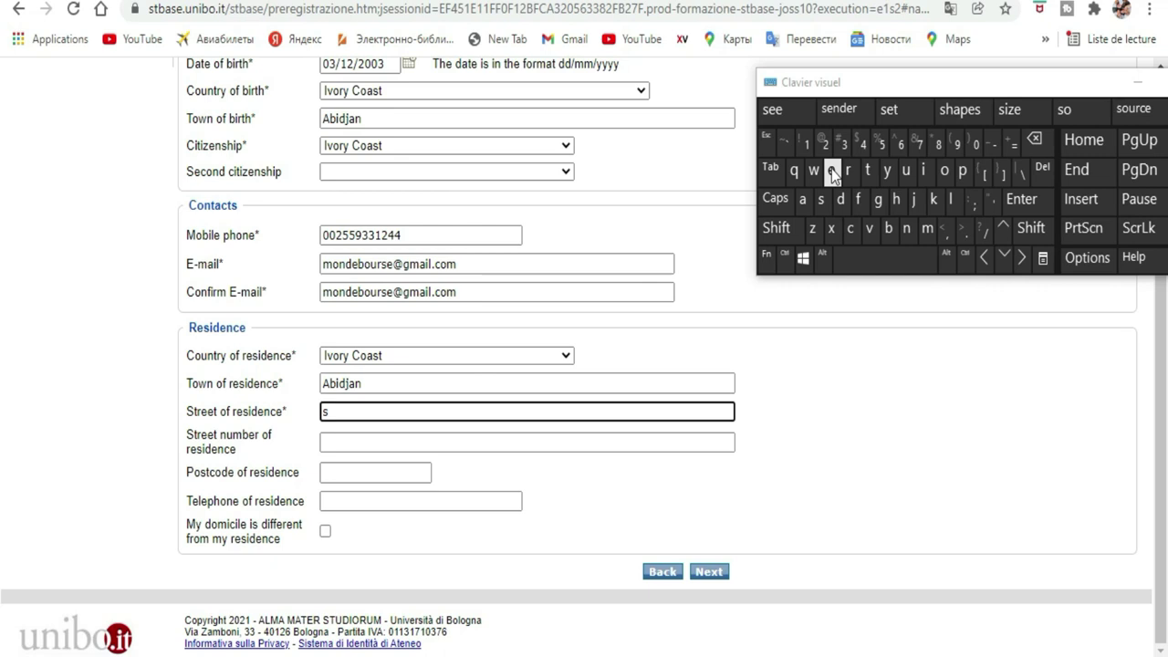
left_click(1034, 140)
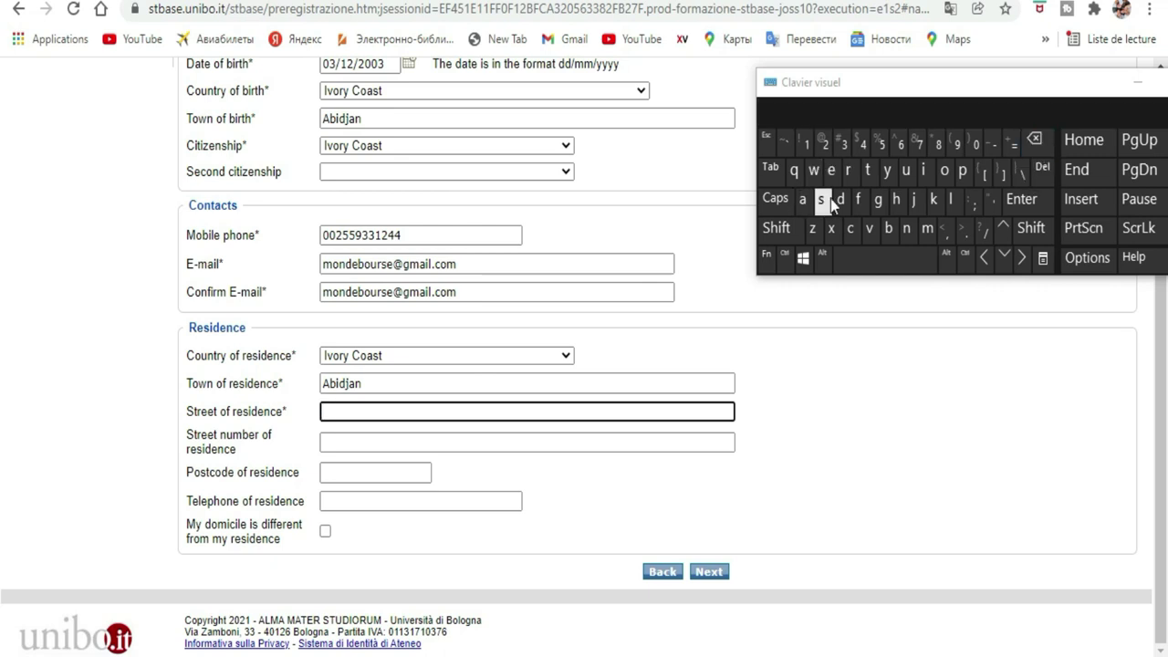
left_click(776, 228)
left_click(802, 199)
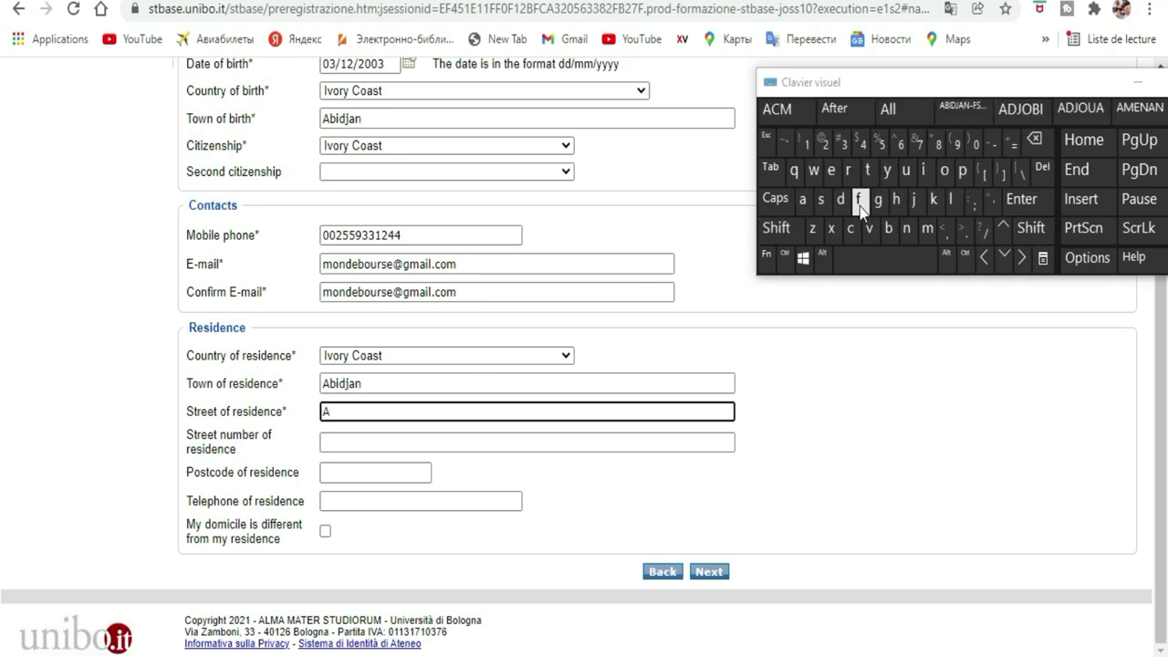
left_click(890, 229)
left_click(924, 171)
left_click(840, 199)
left_click(914, 199)
left_click(802, 199)
left_click(907, 230)
left_click(842, 144)
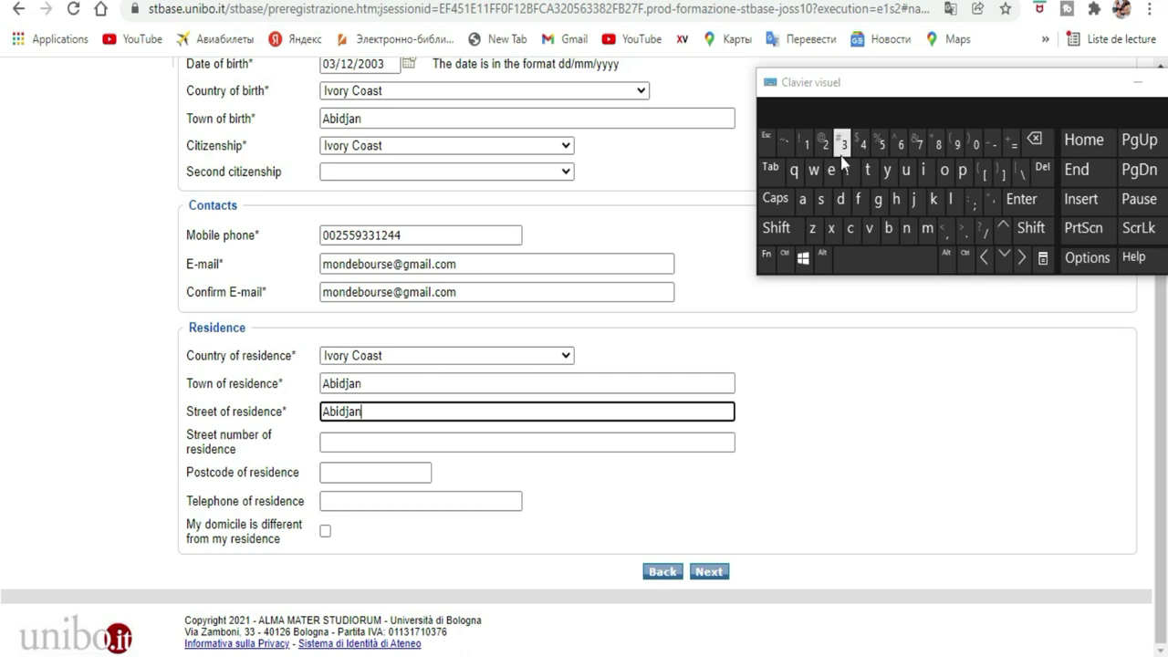
Fill in the applicant's street number of residence
left_click(348, 442)
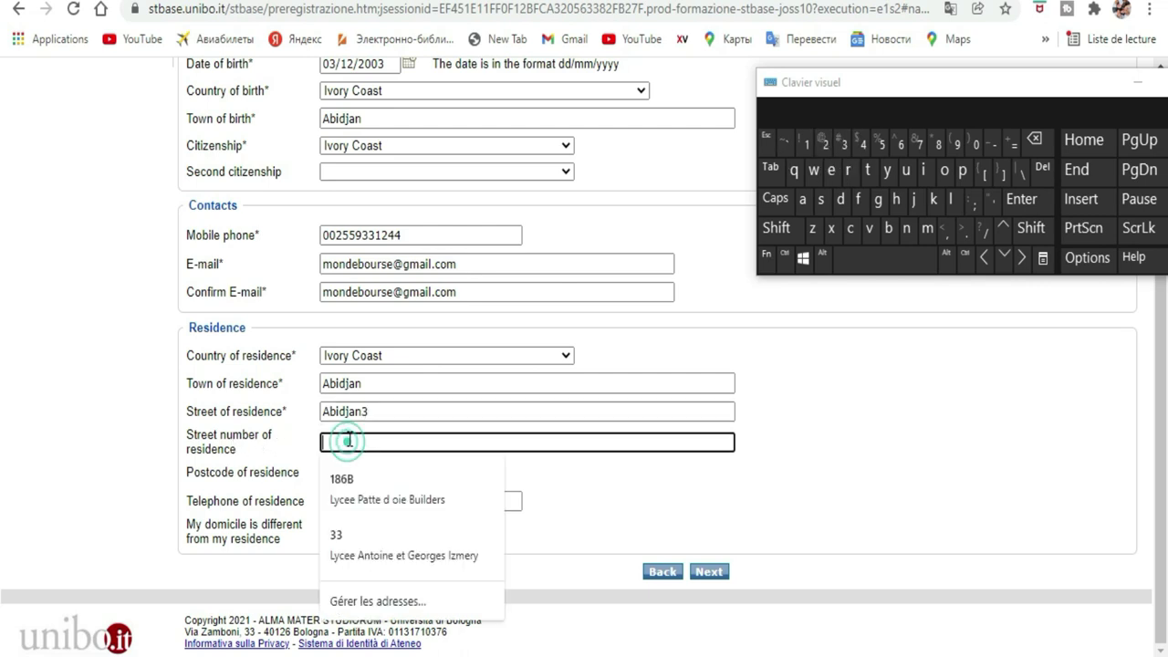
left_click(802, 199)
left_click(803, 199)
left_click(962, 169)
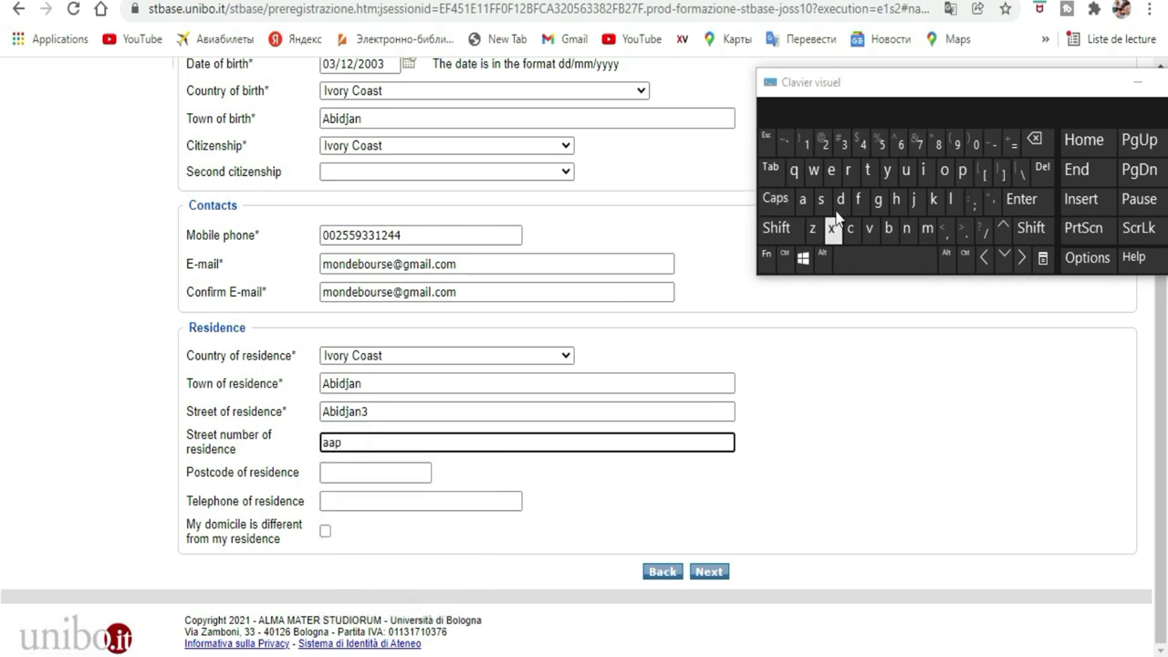
left_click(860, 143)
Fill in the applicant's postcode of residence
left_click(388, 474)
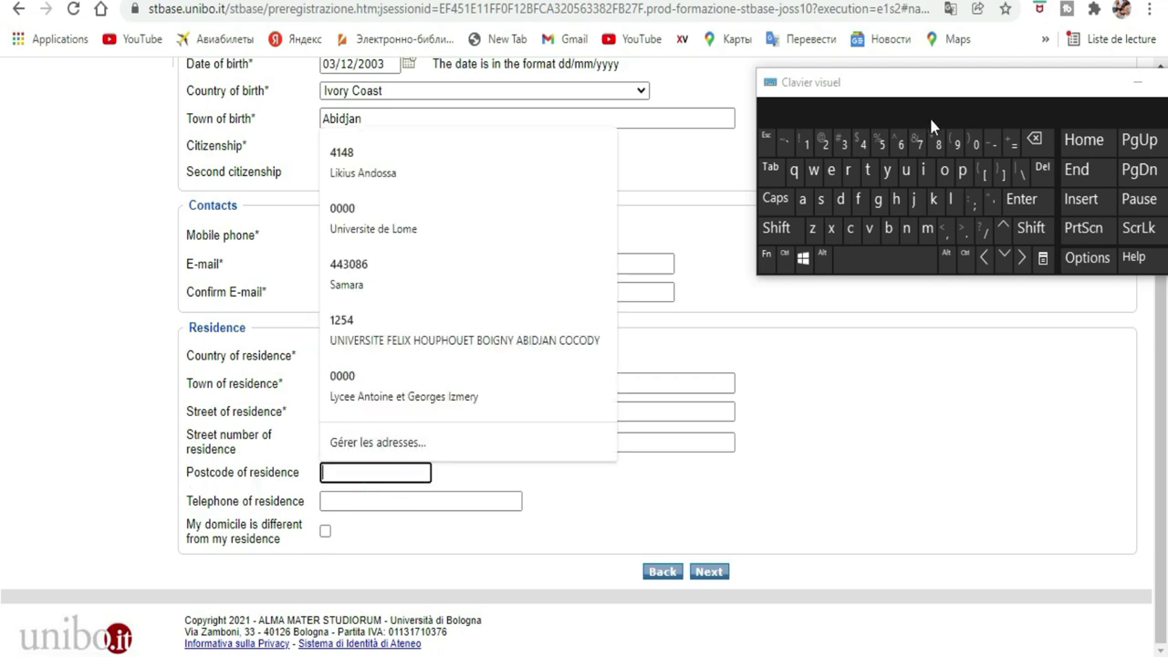
left_click(804, 142)
left_click(937, 143)
left_click(843, 143)
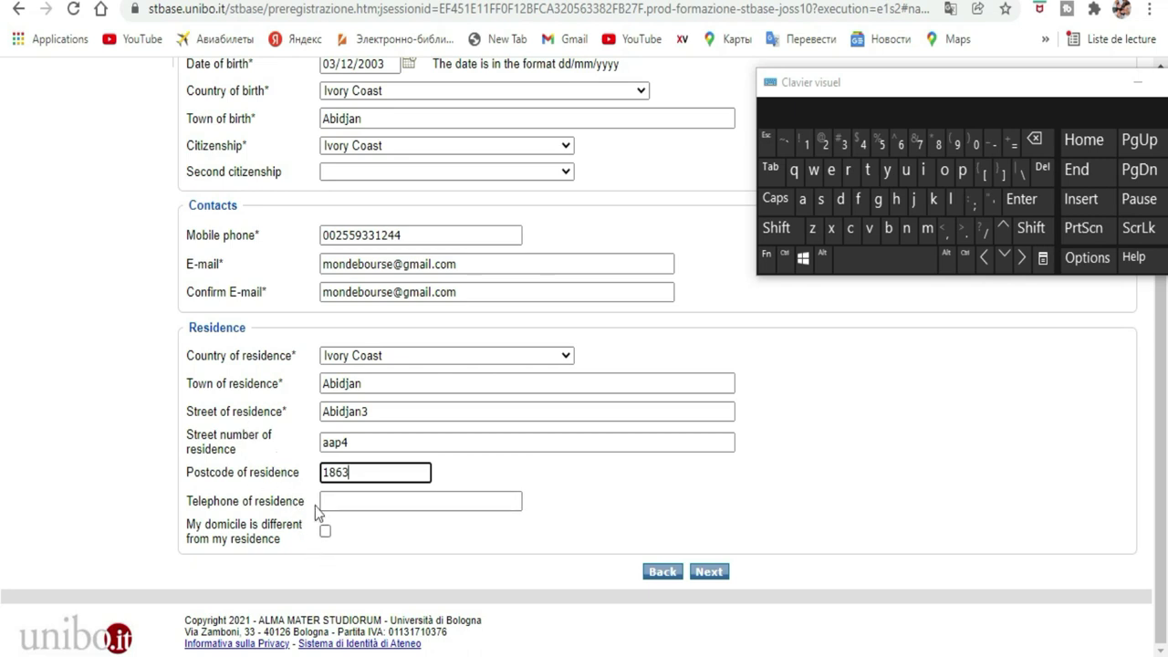
Enter the applicant's telephone of residence without an international prefix and try to submit the personal data form
left_click(380, 501)
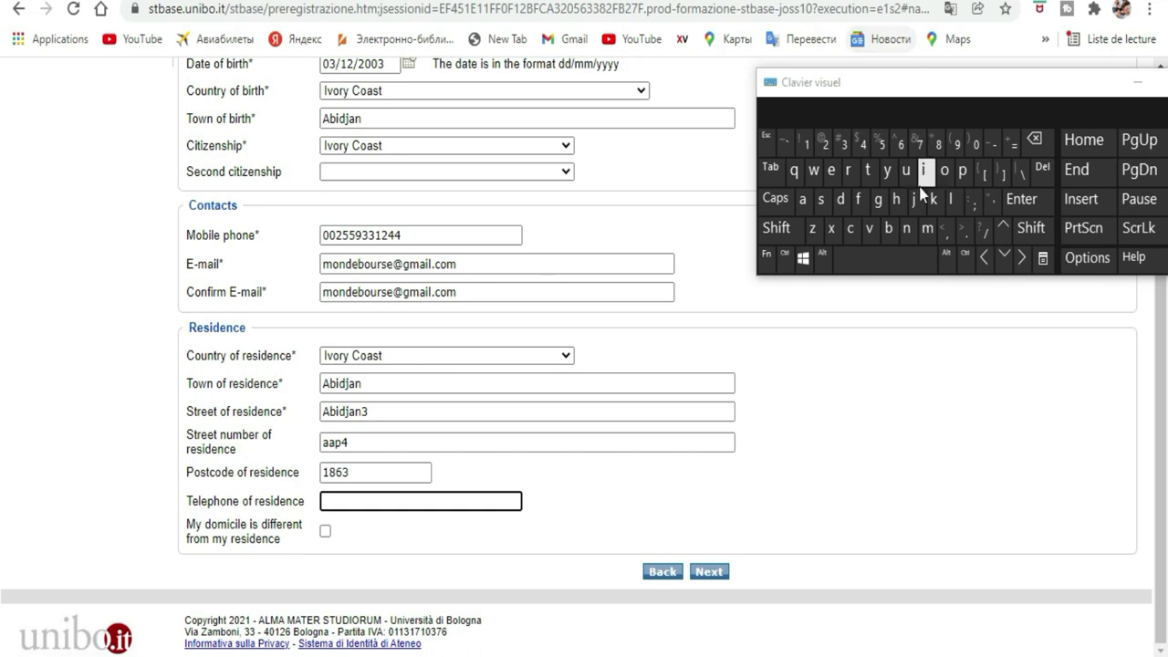
type("12")
left_click(851, 145)
left_click(867, 146)
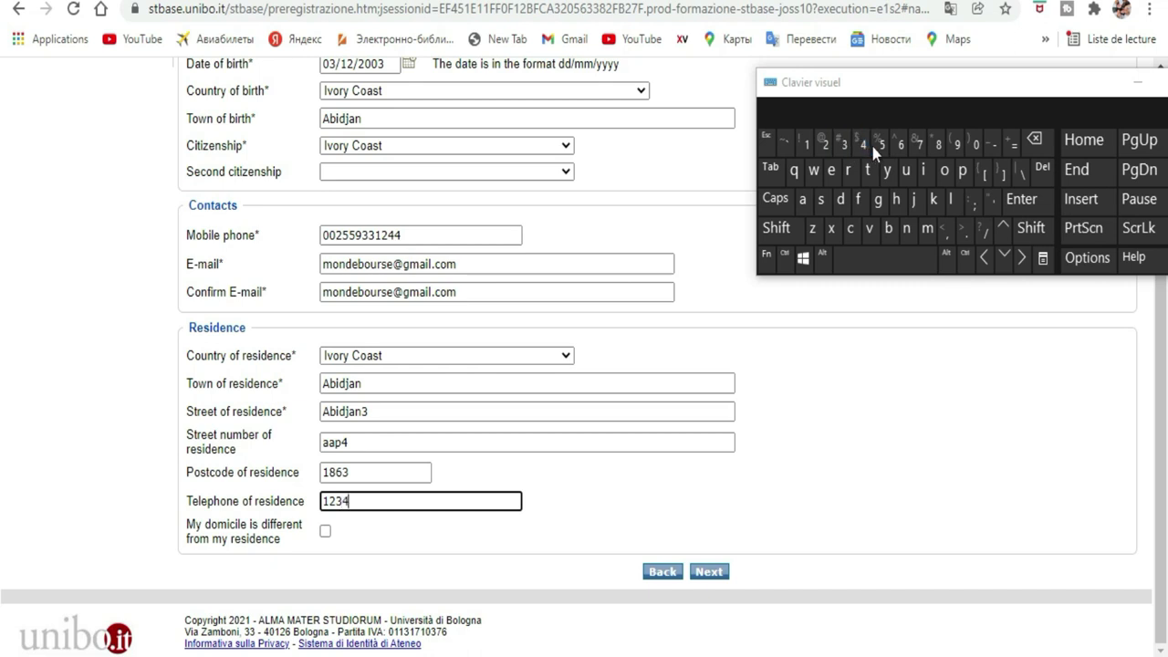
left_click(900, 144)
left_click(919, 144)
left_click(938, 144)
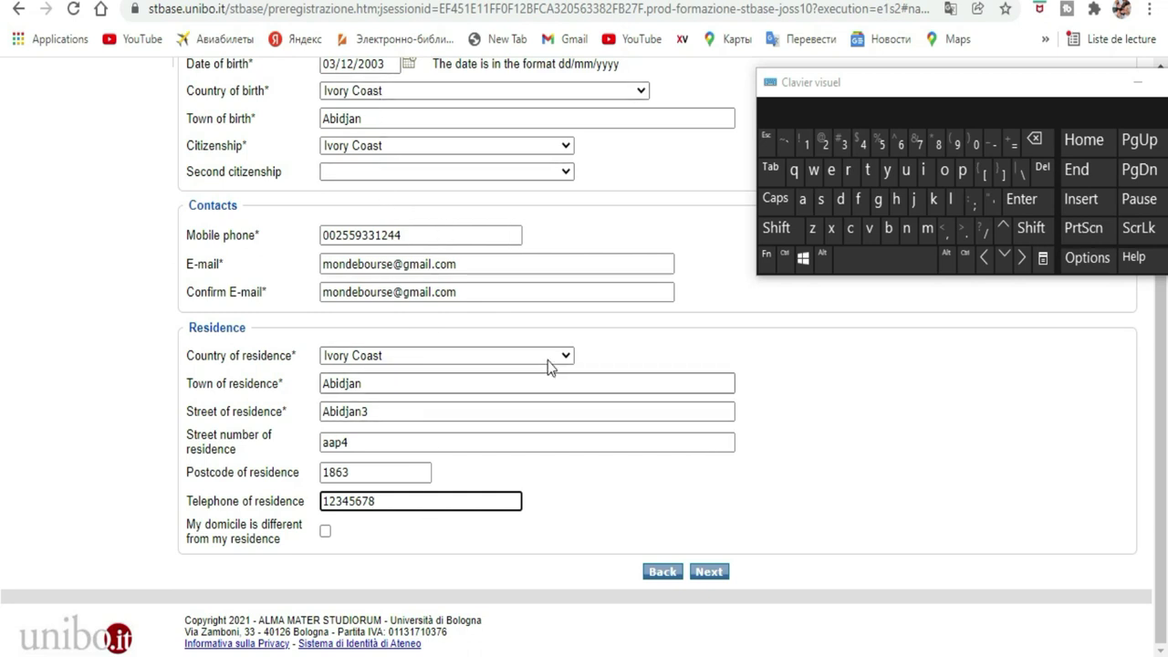
scroll(575, 292, "up", 4)
scroll(576, 290, "down", 4)
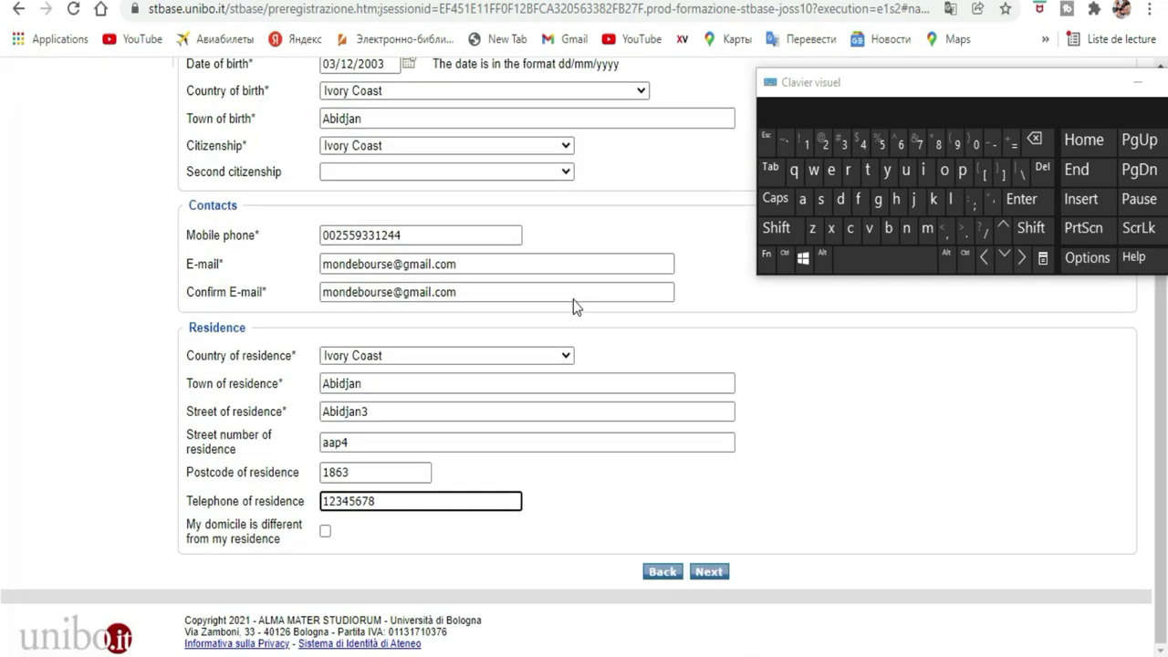
left_click(712, 573)
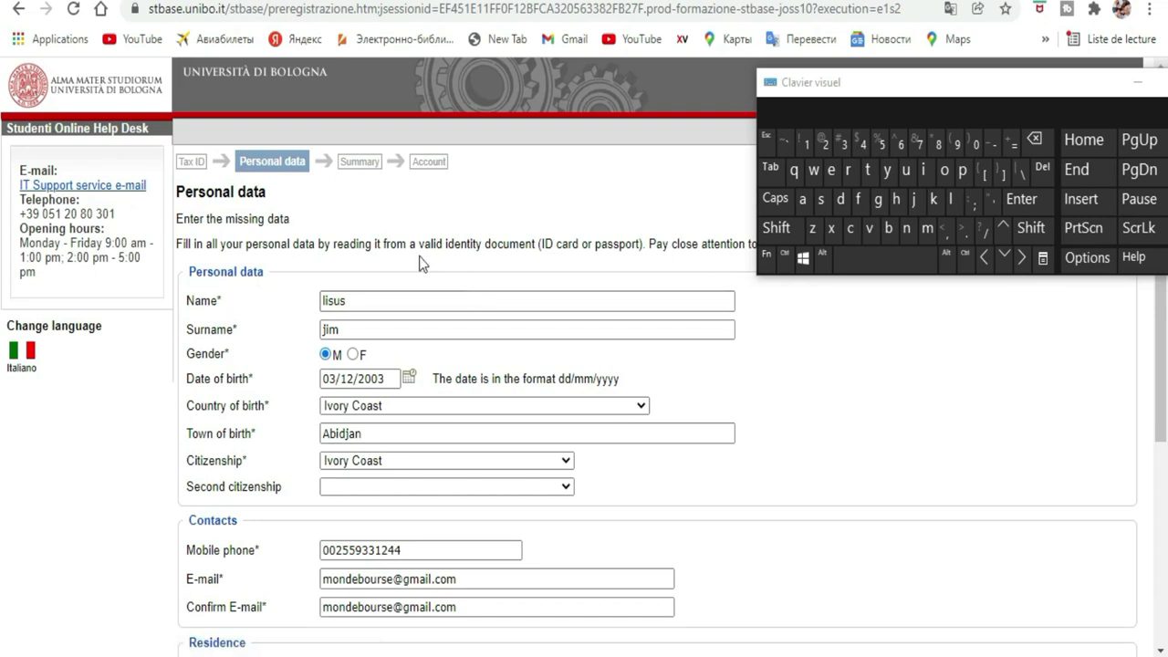
Clear the Telephone of residence field and submit the form to reach the Summary page
scroll(382, 452, "down", 4)
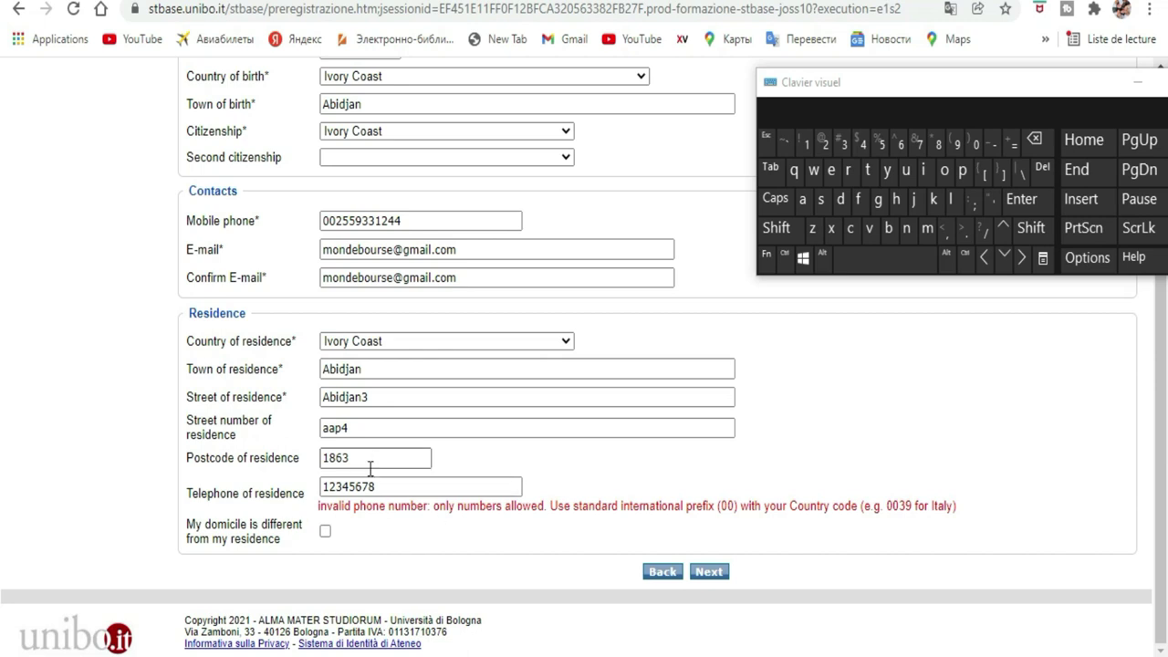
double_click(386, 485)
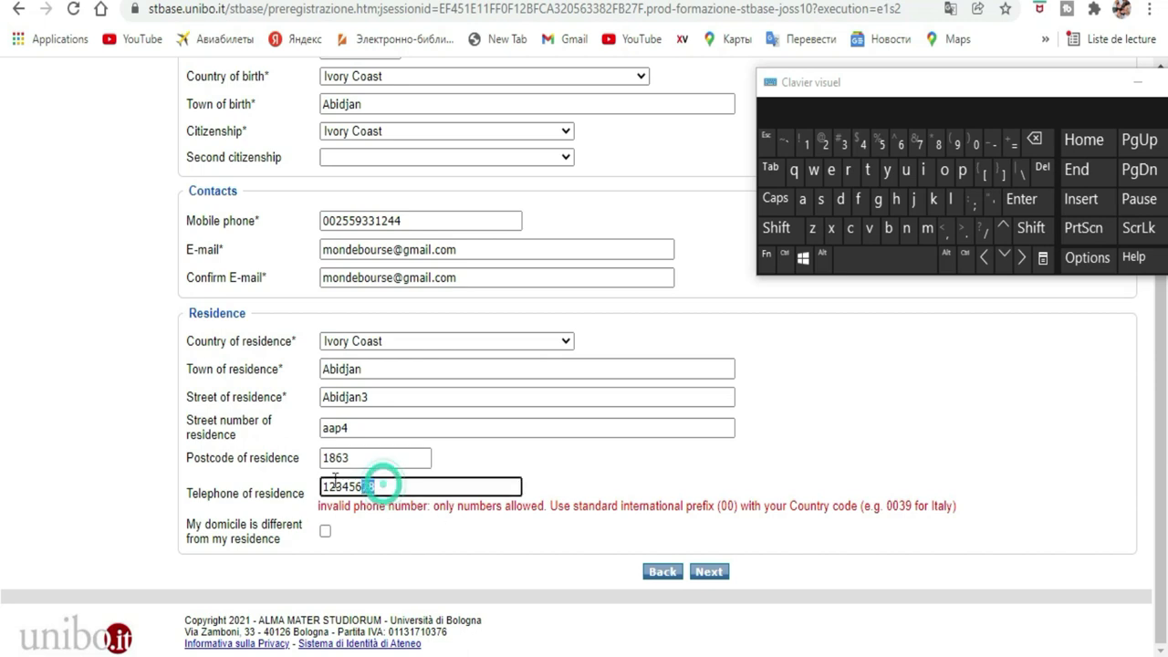
left_click(1036, 141)
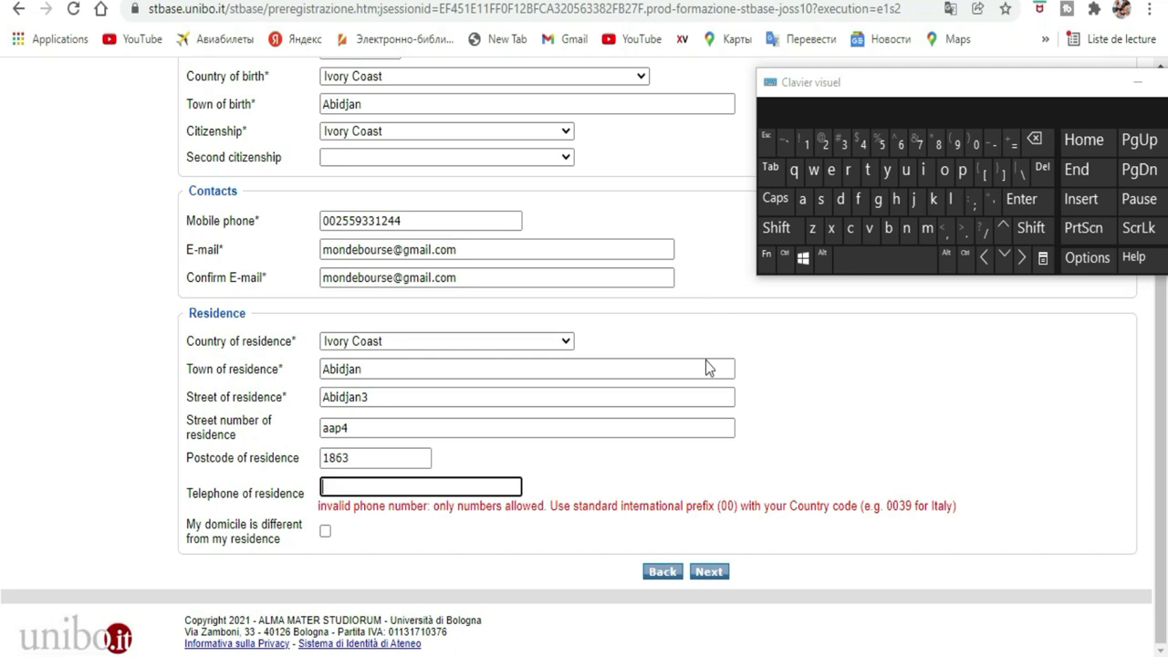
left_click(709, 573)
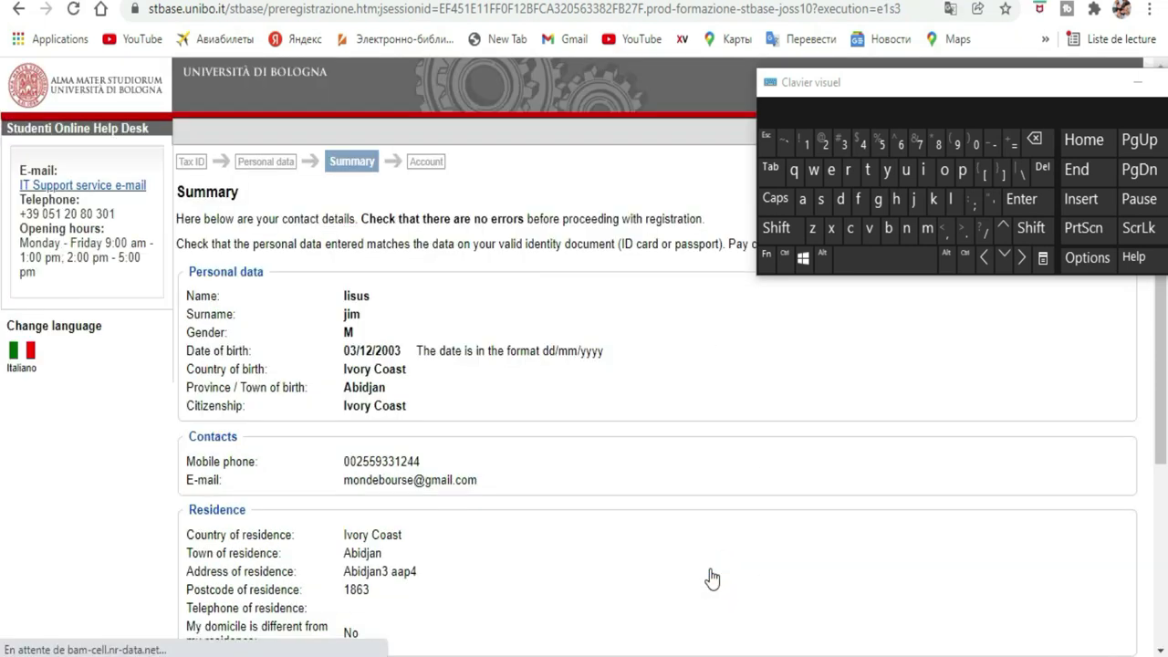
Enter the check code read from the captcha image below the summary and proceed with the registration, dismissing any pop-up notification
scroll(570, 342, "down", 2)
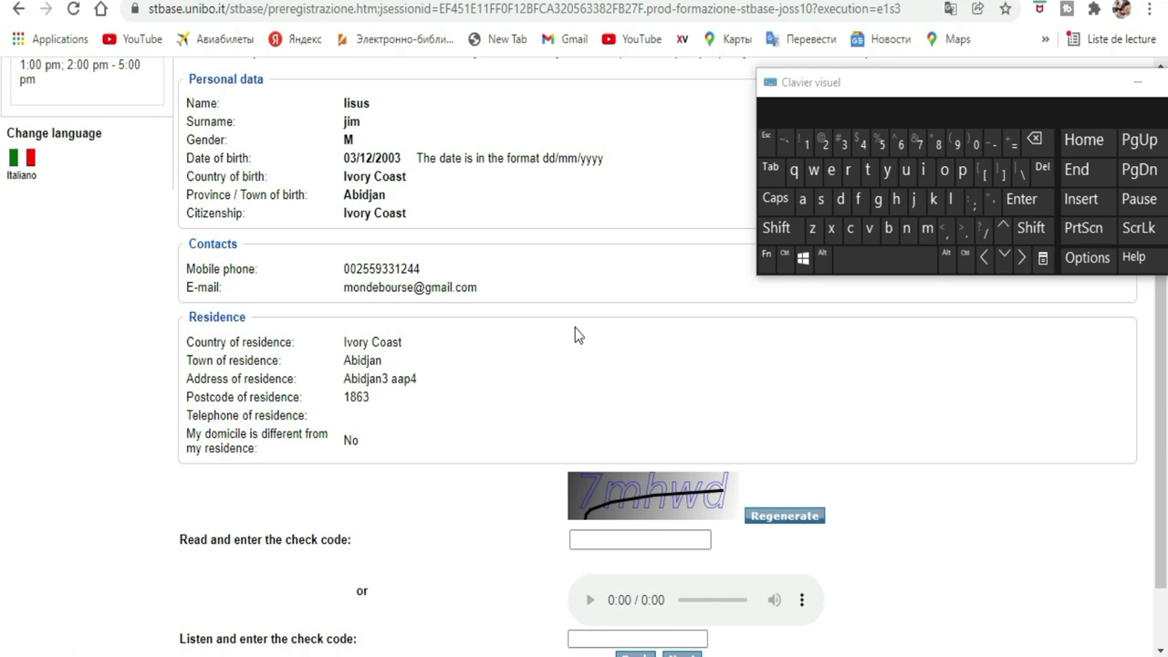
scroll(575, 334, "down", 1)
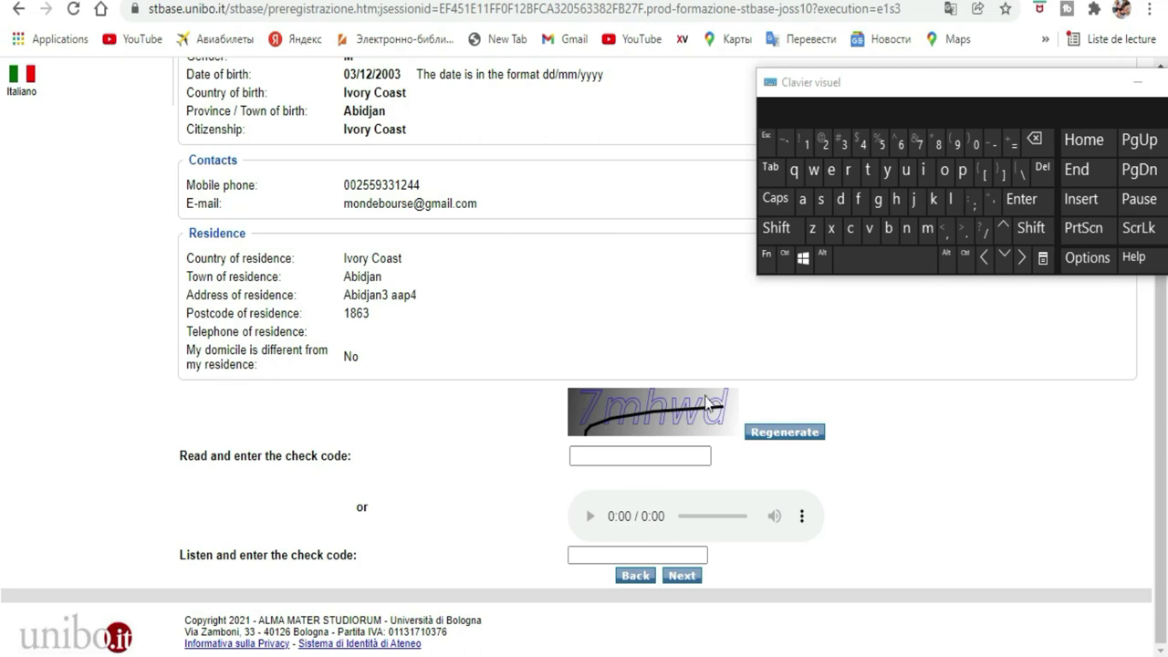
left_click(663, 456)
left_click(920, 146)
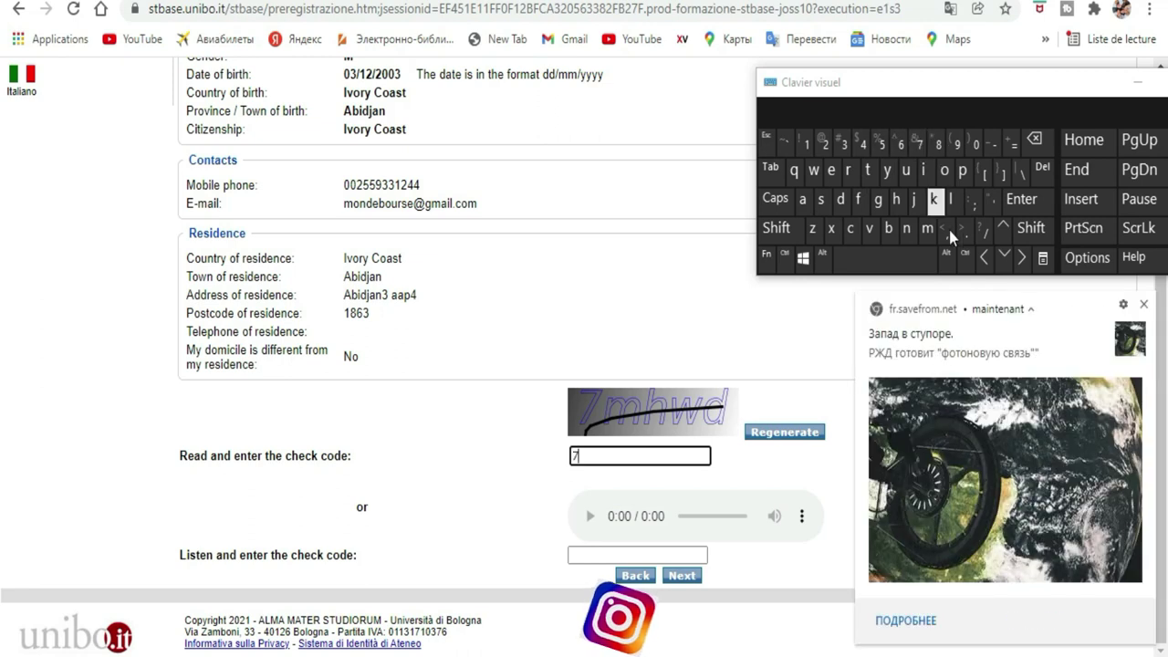
left_click(1144, 309)
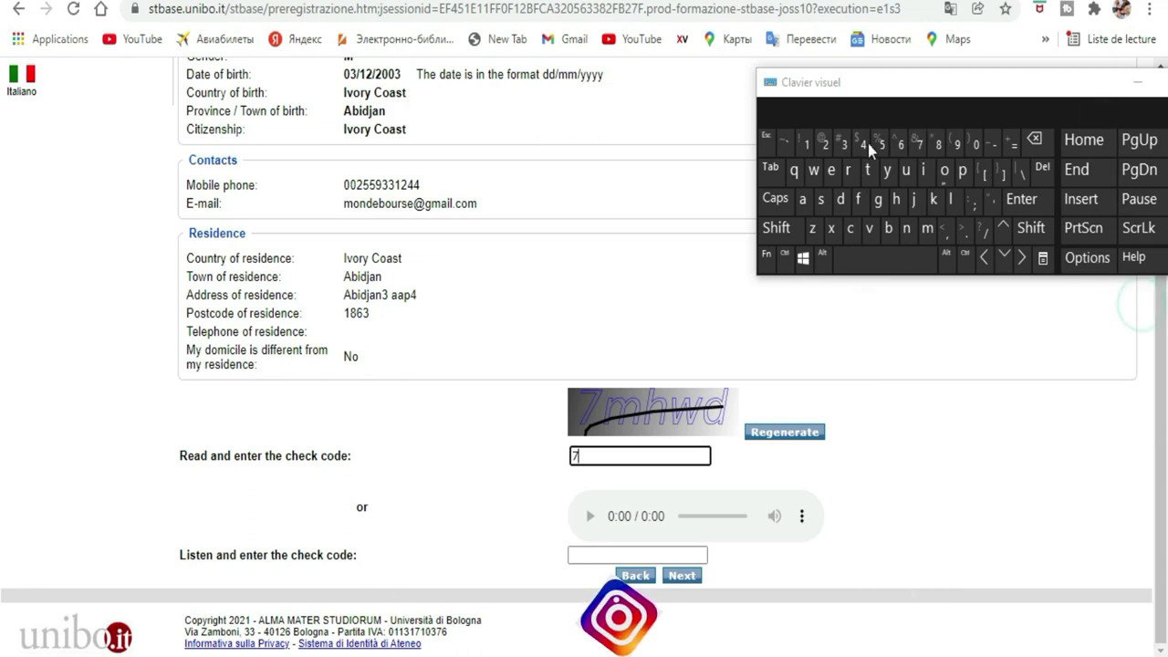
left_click(925, 227)
left_click(892, 199)
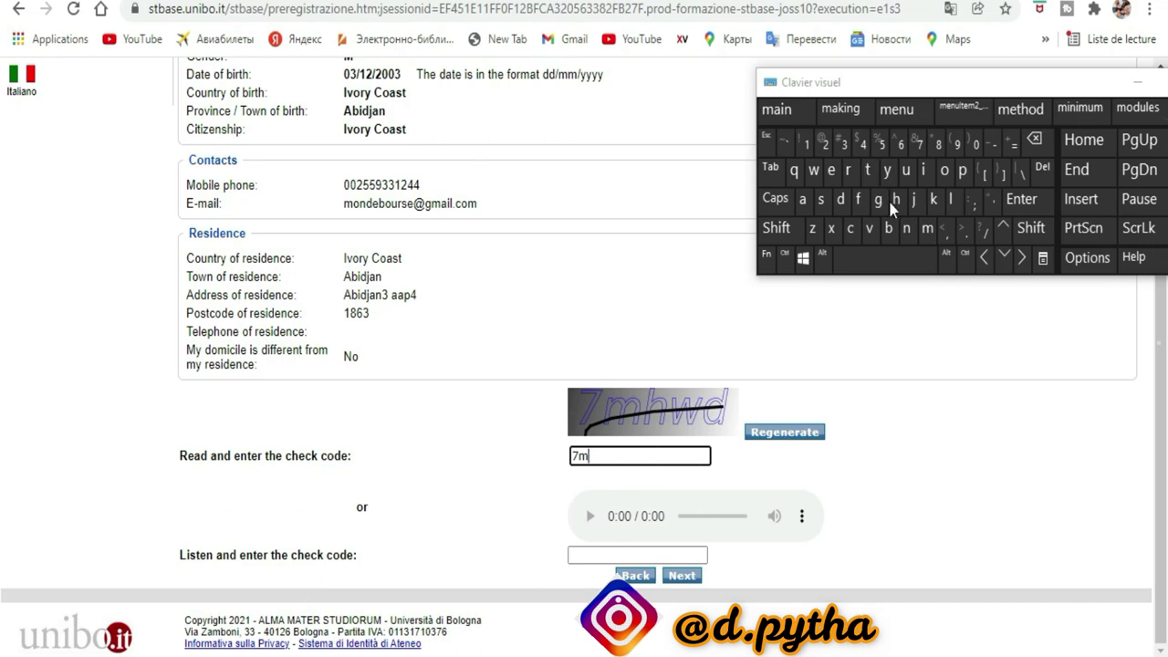
left_click(813, 170)
left_click(840, 199)
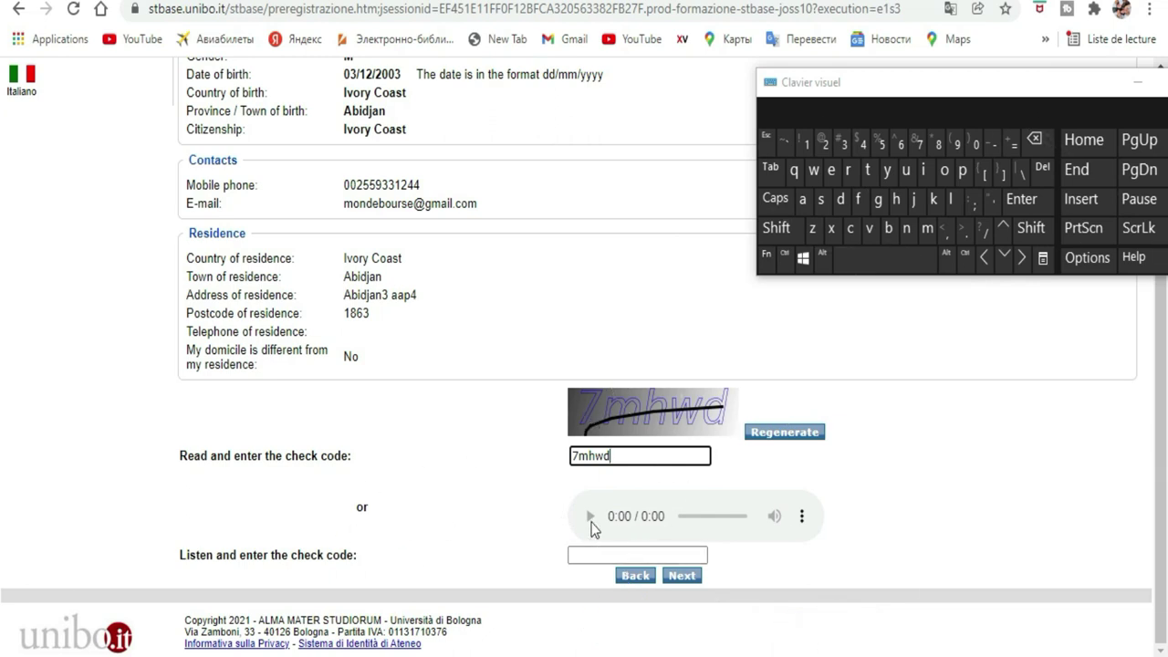
left_click(681, 575)
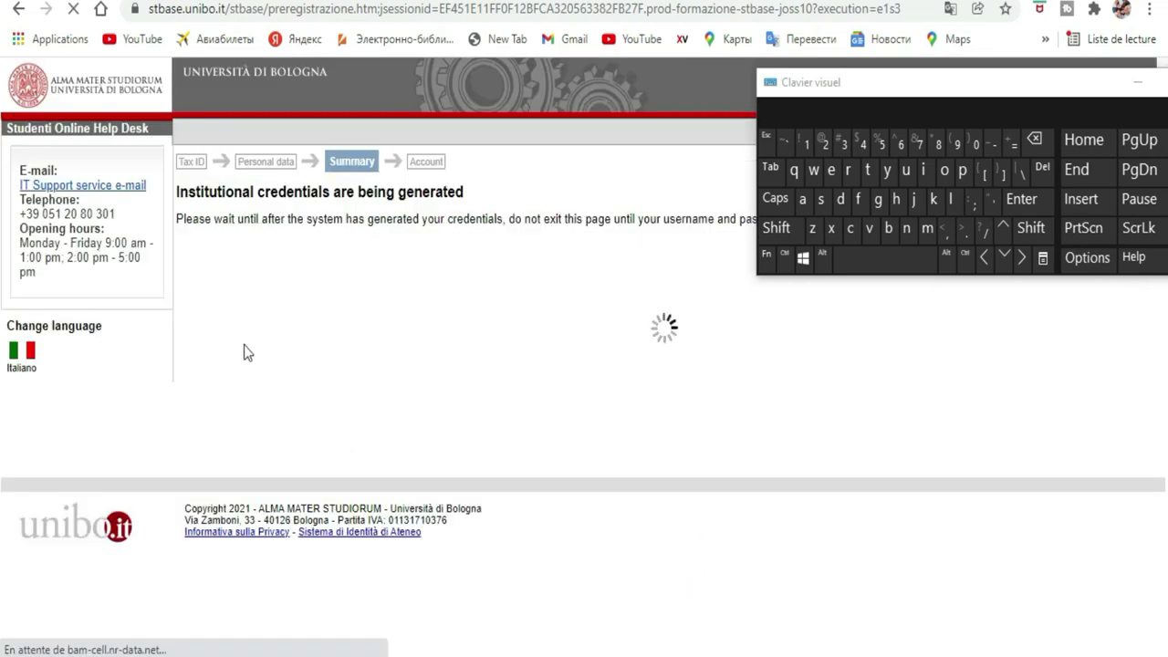
Move the on-screen keyboard clear of the Account page and copy the institutional username and password
left_click_drag(929, 103, 890, 385)
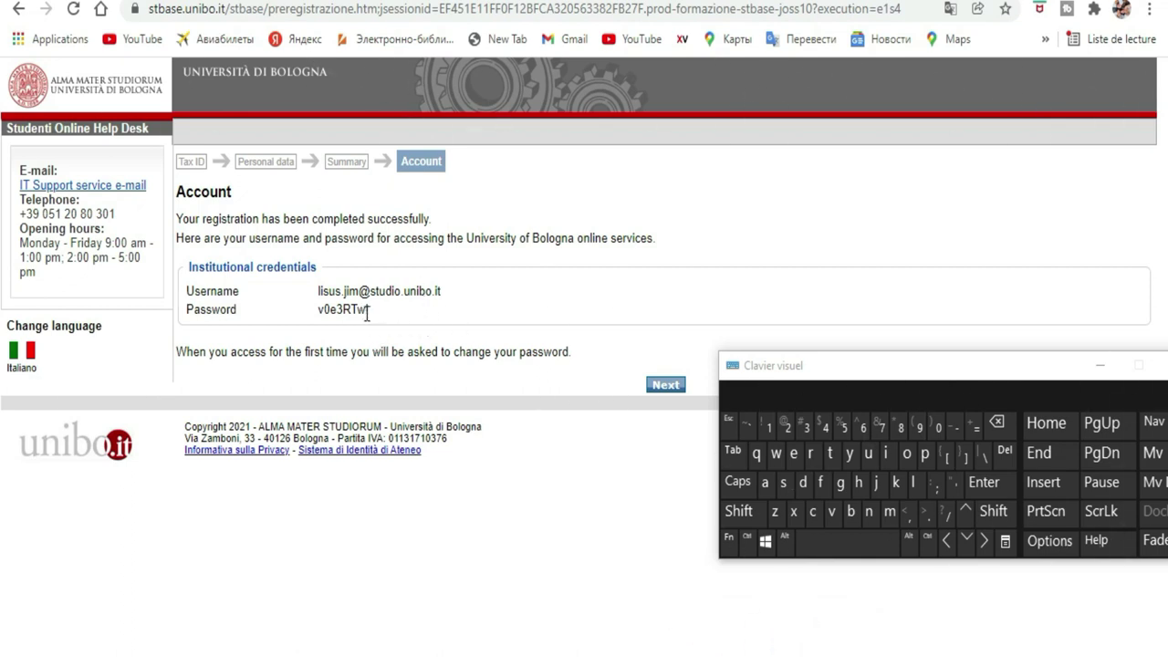
left_click_drag(178, 289, 398, 312)
right_click(334, 294)
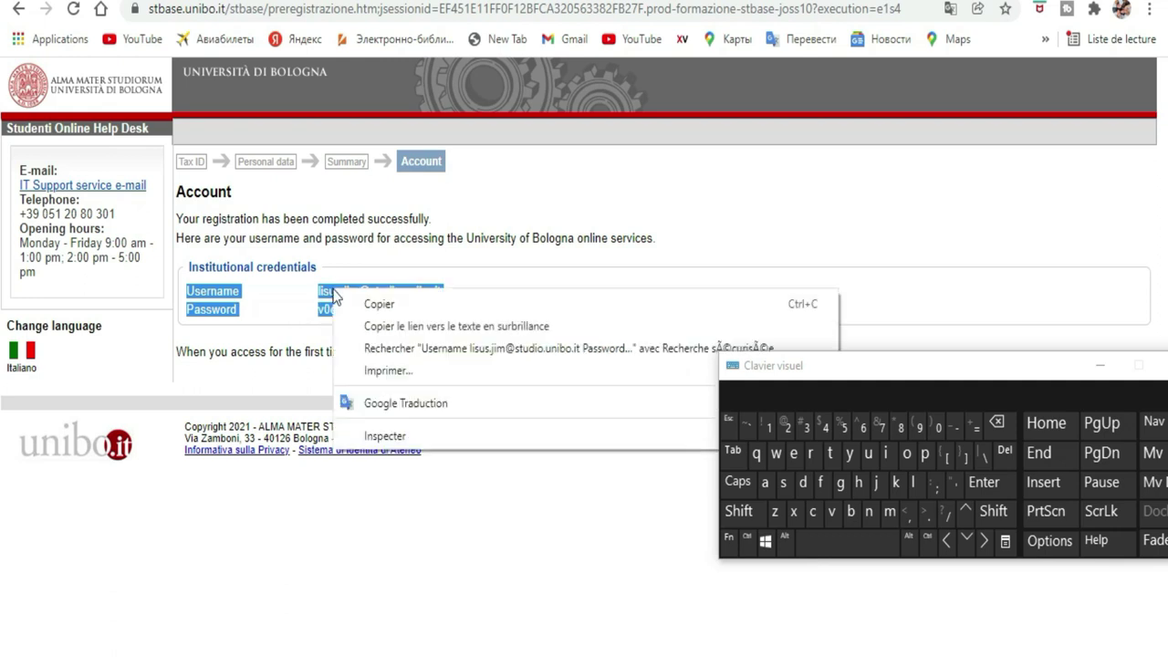
left_click(374, 304)
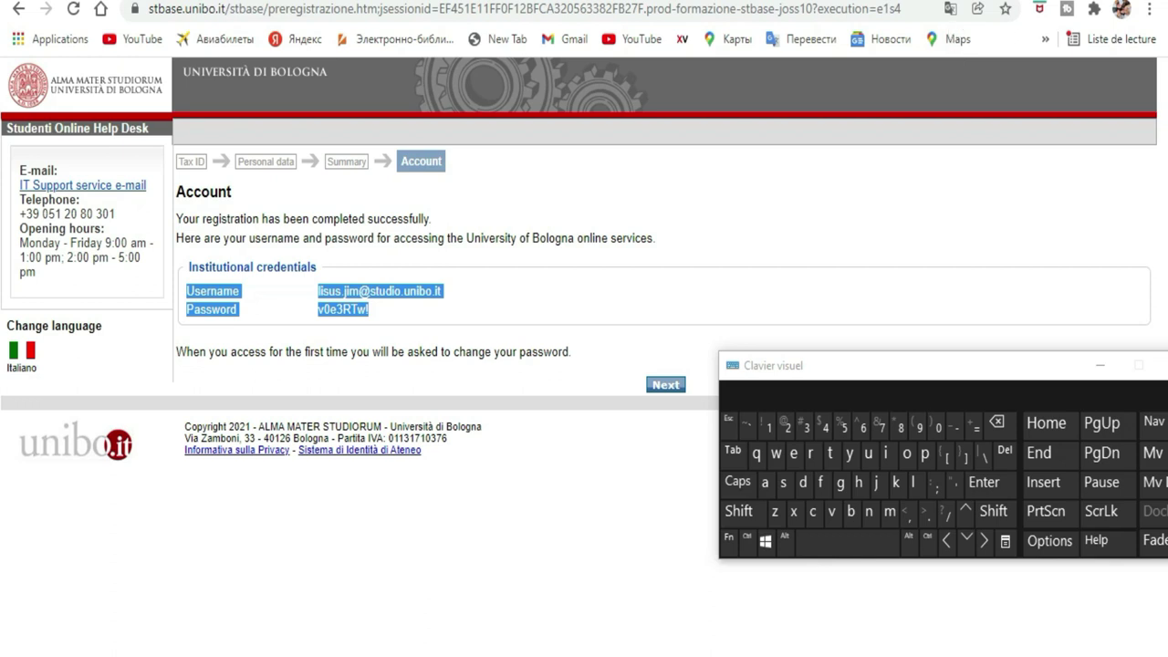
Switch to Notepad++ from the desktop and create a new blank document
key("super+d")
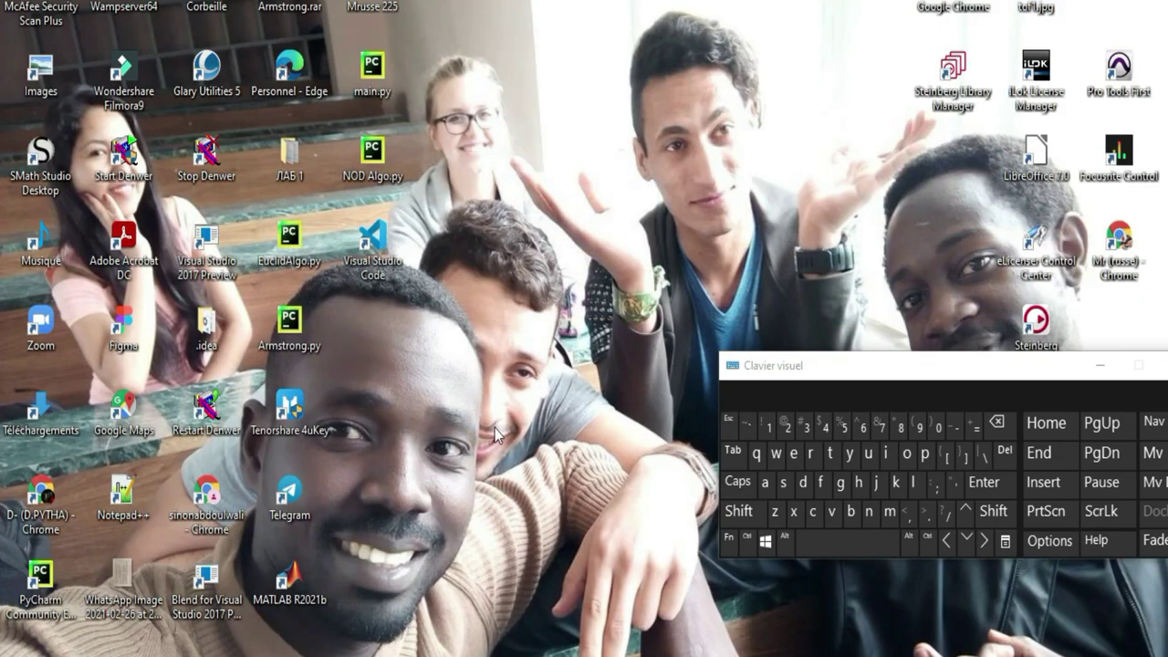
double_click(130, 502)
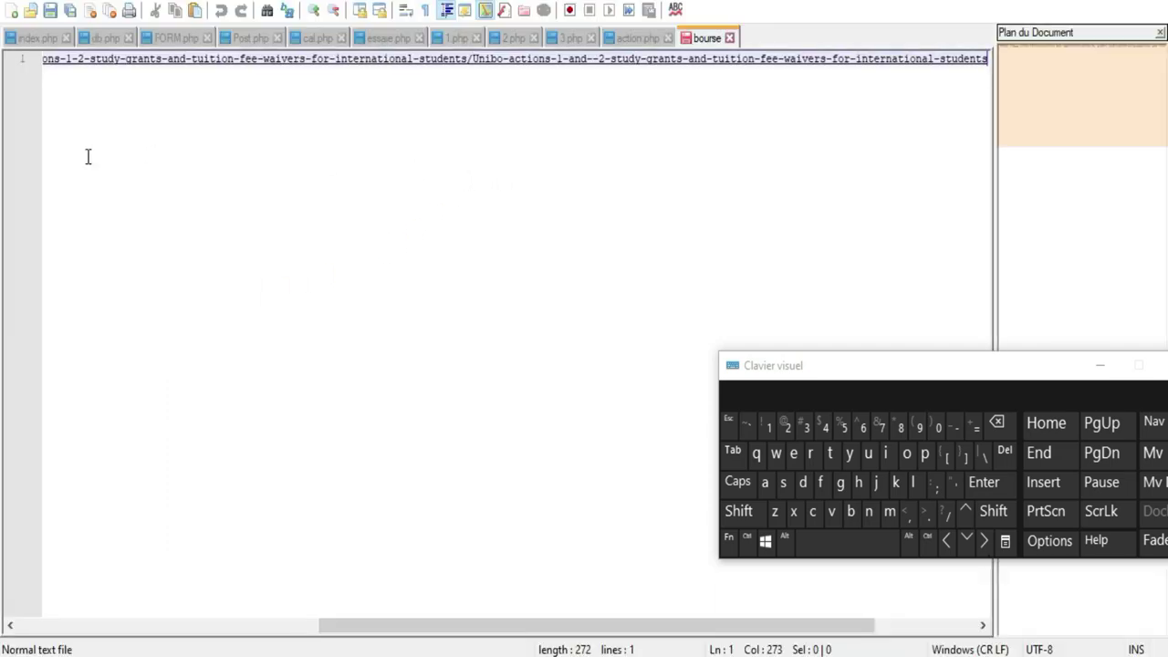
left_click(77, 99)
double_click(60, 92)
left_click(58, 91)
double_click(126, 93)
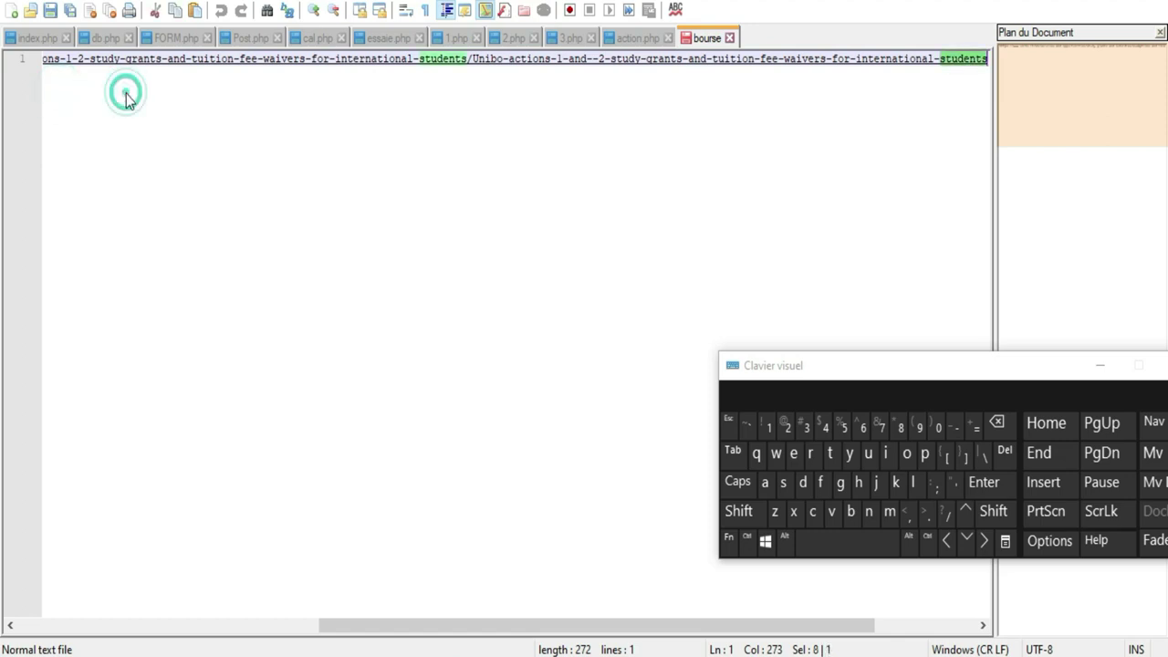
left_click(147, 103)
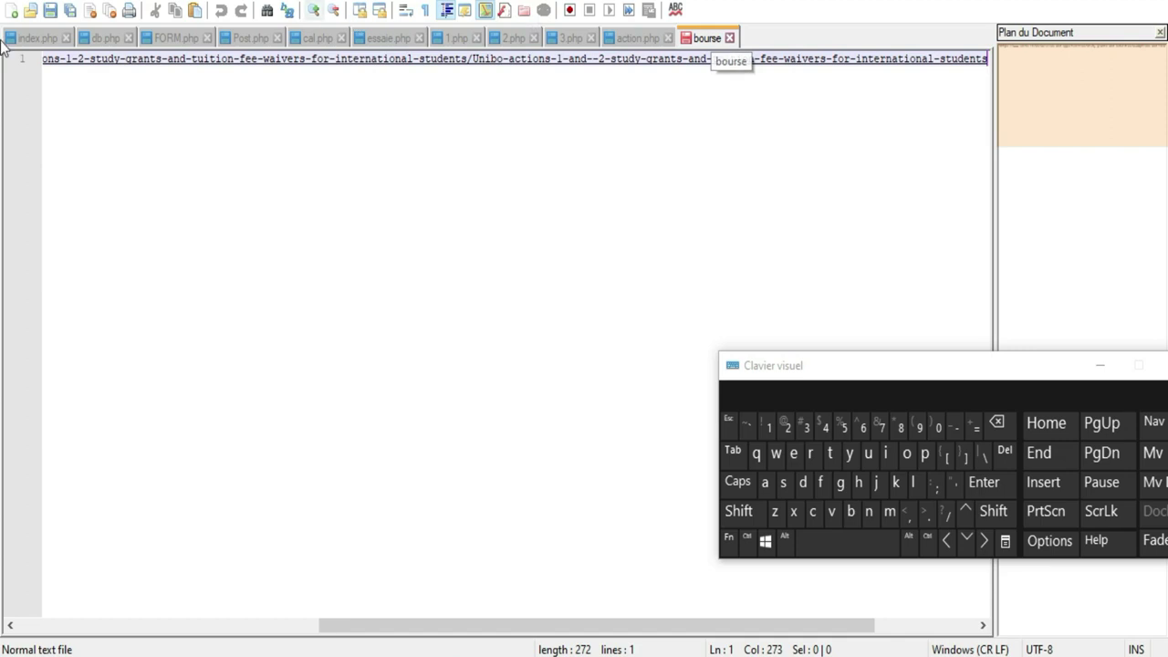
left_click(13, 11)
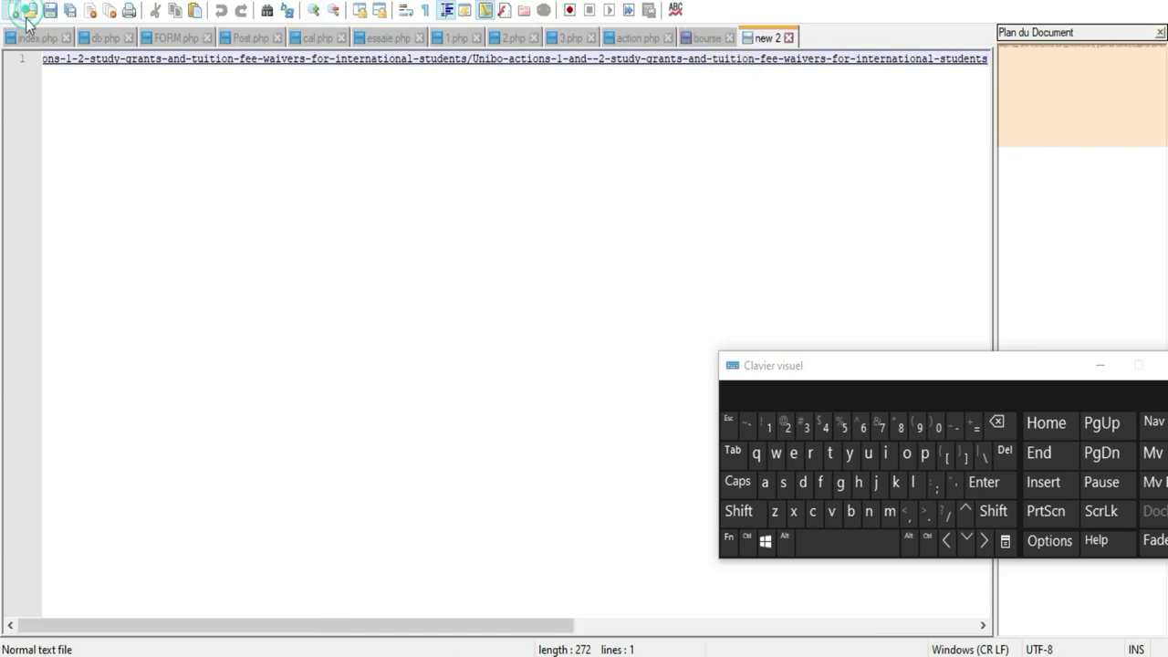
Paste the copied institutional username and password into the new blank document
left_click(508, 39)
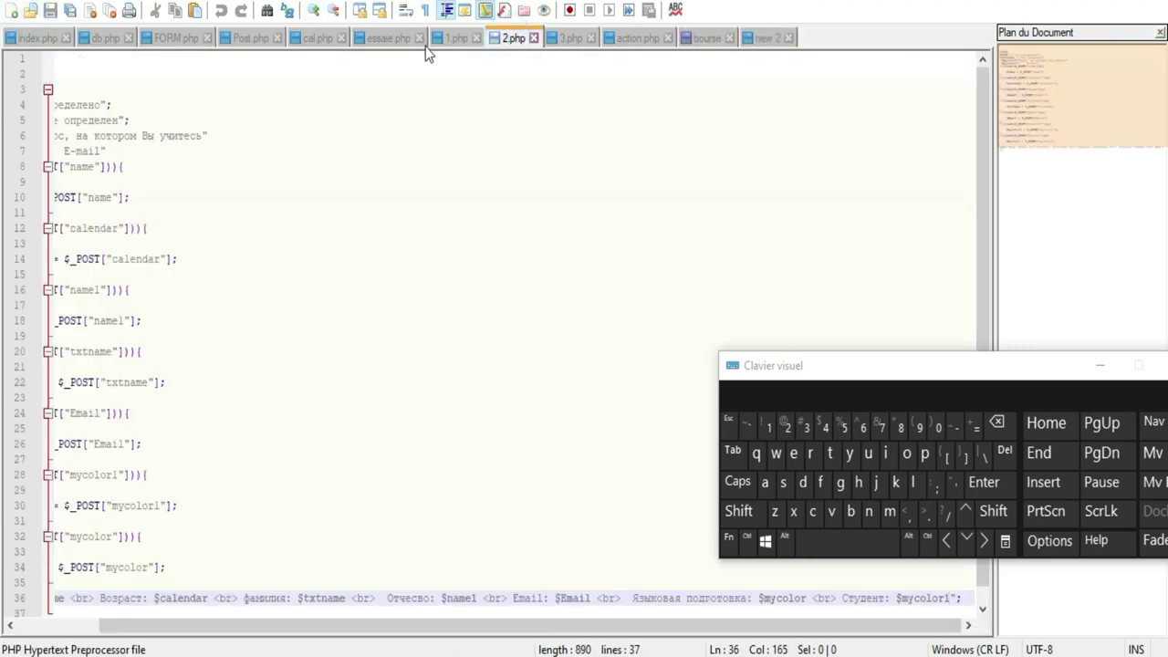
left_click(394, 38)
left_click(452, 39)
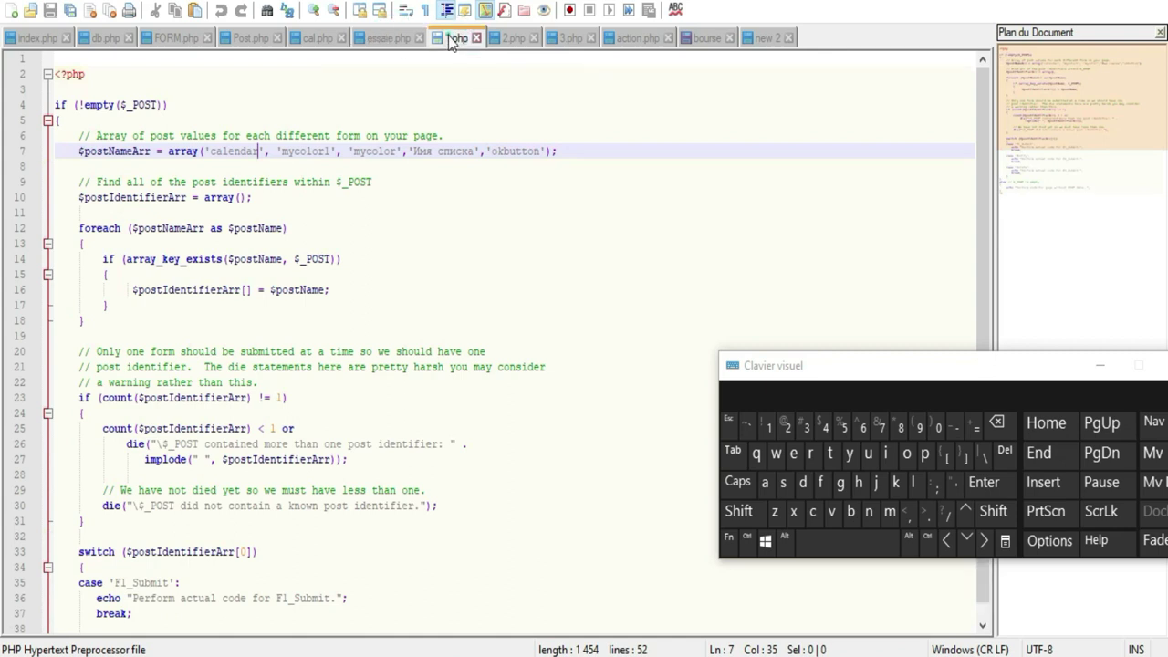
left_click(762, 41)
right_click(79, 94)
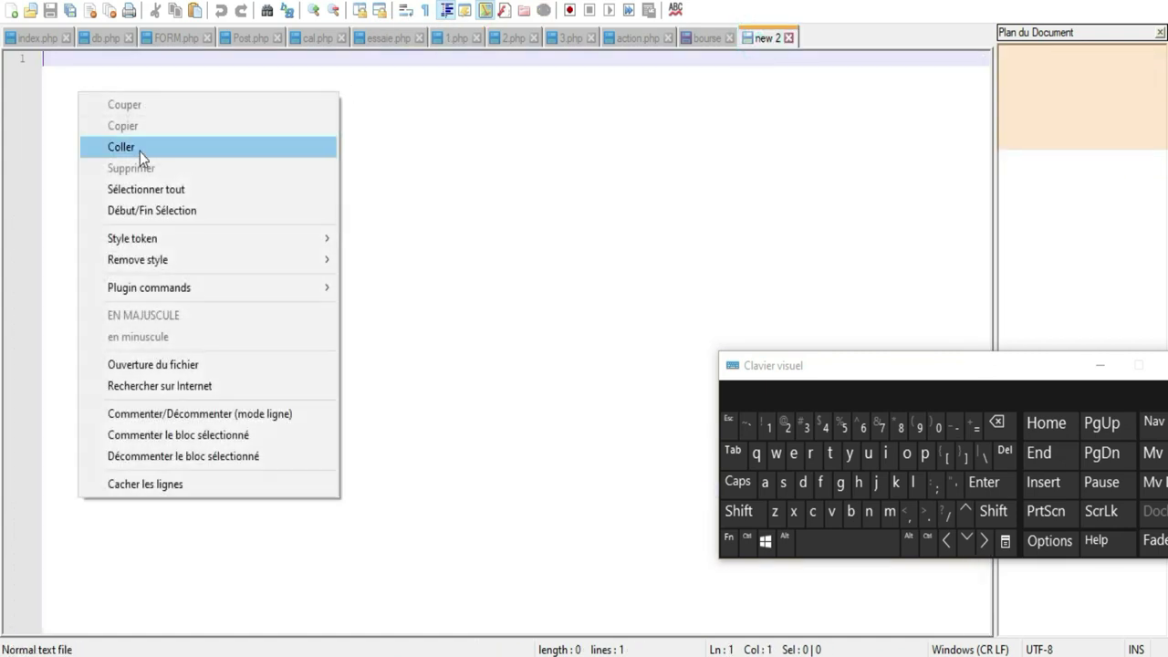
left_click(138, 154)
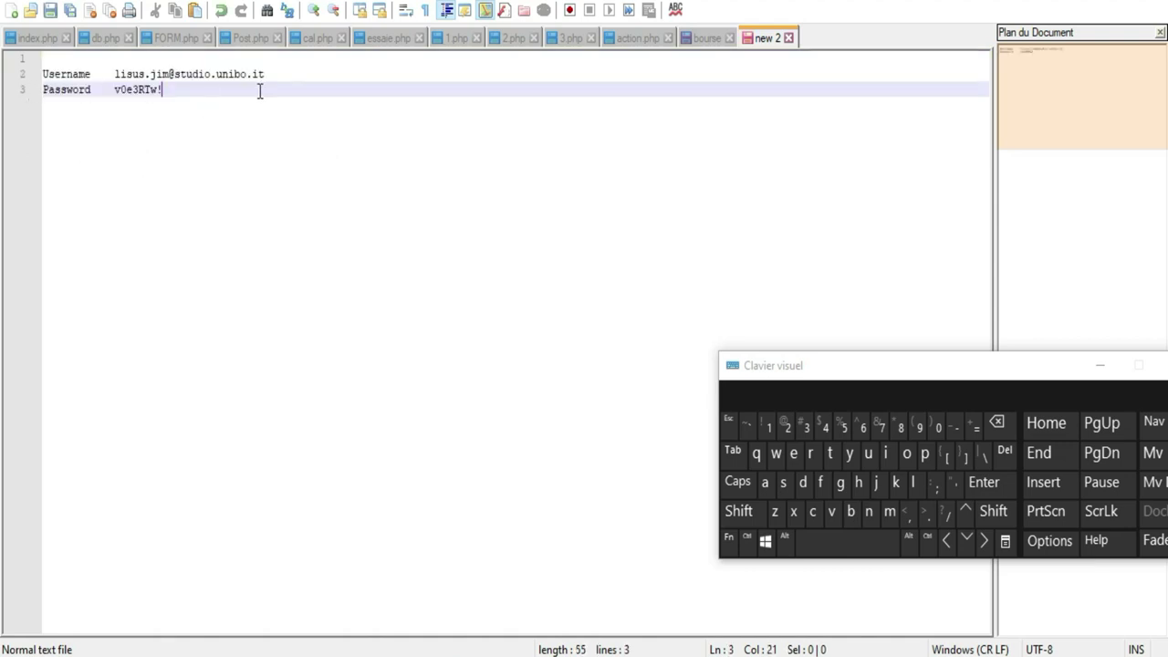
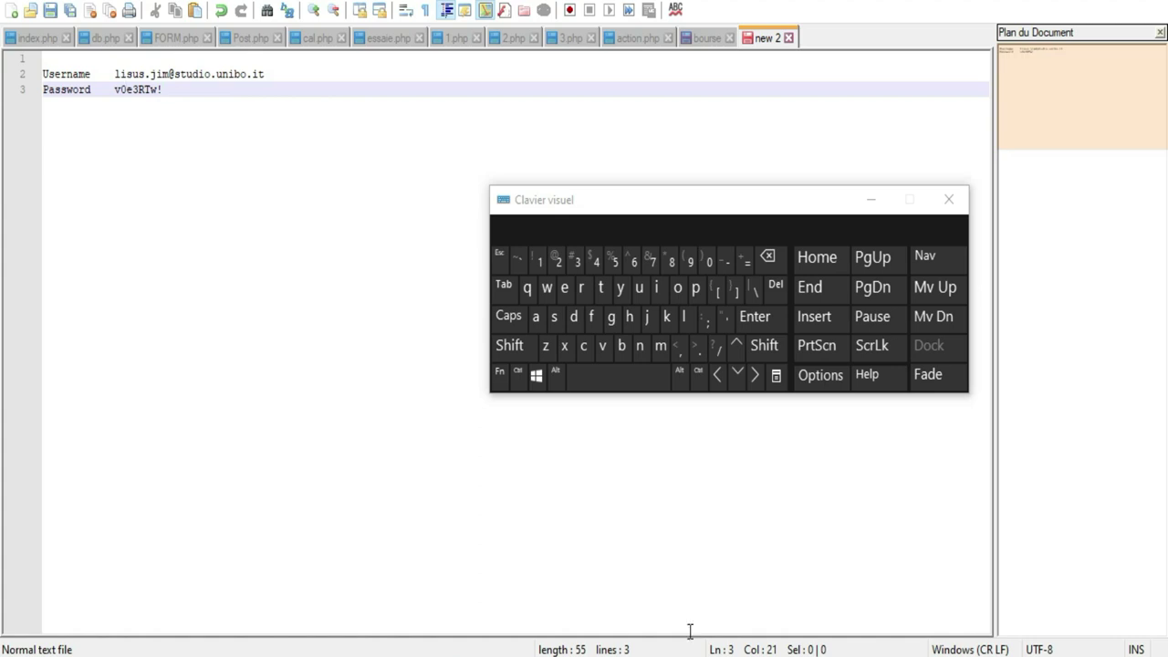
Switch back to the browser's Account page, deselect the credentials and move the on-screen keyboard away from the Next button
key("alt+Tab")
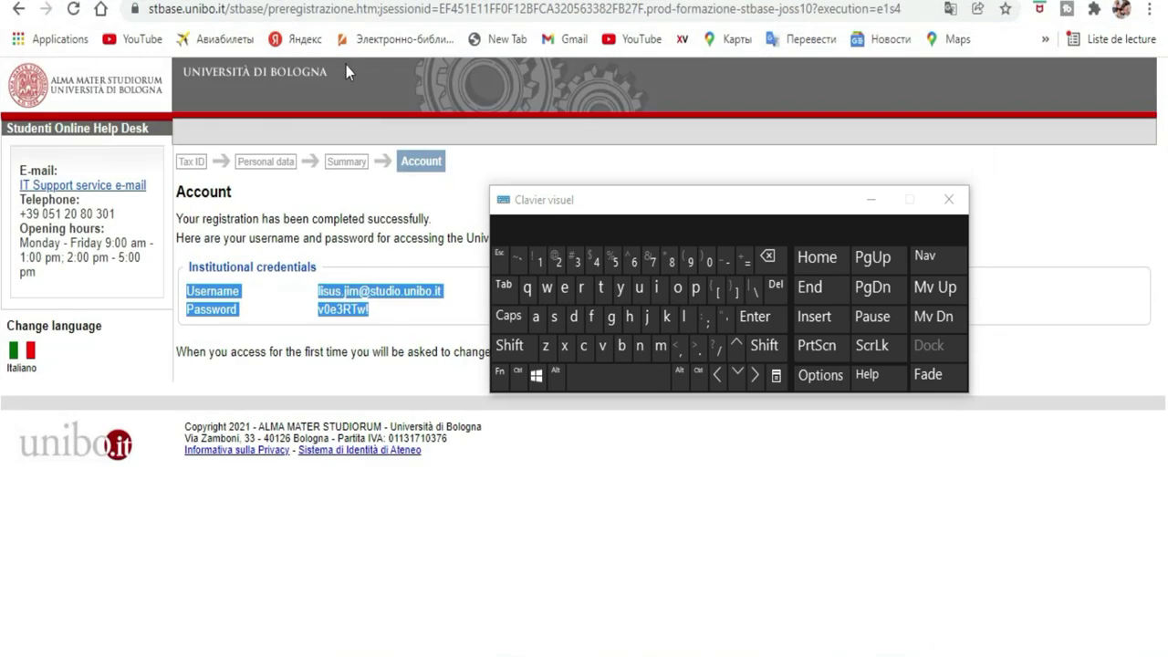
left_click_drag(721, 199, 787, 383)
left_click(489, 539)
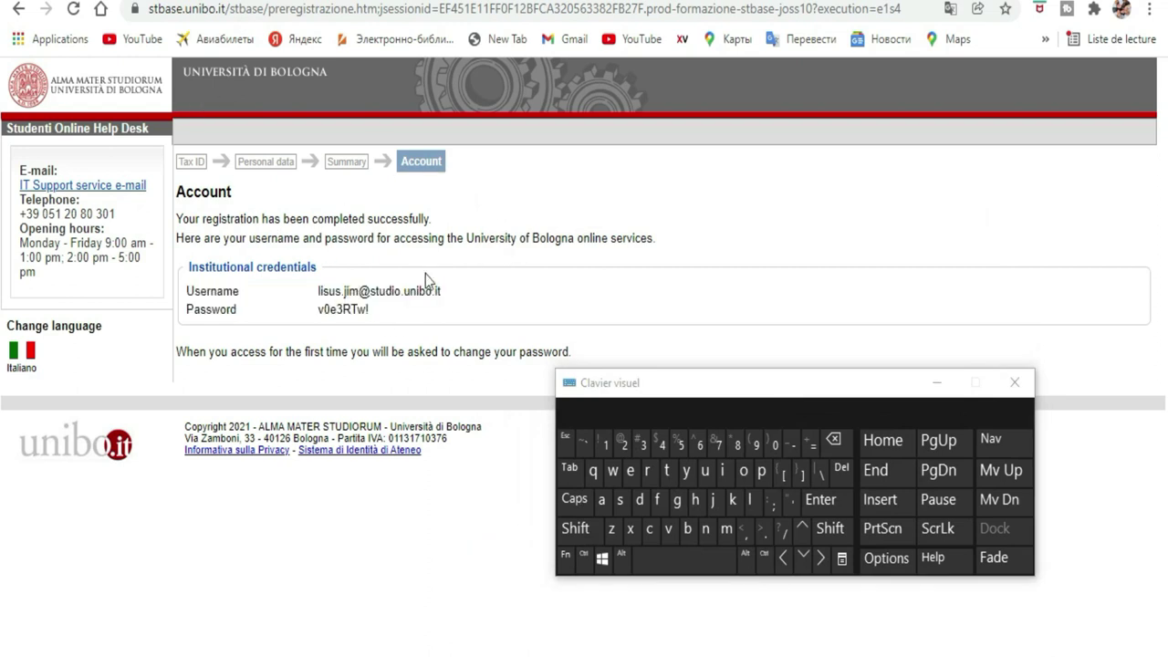
left_click_drag(715, 406, 709, 524)
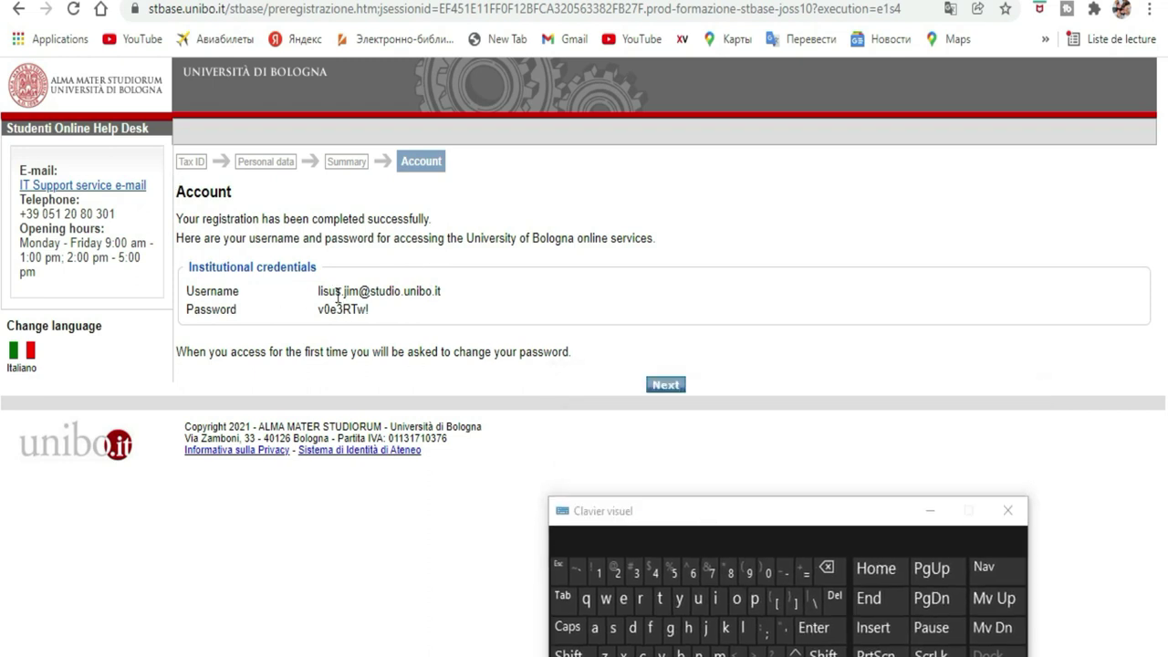
Highlight the issued institutional username and continue from the Account page to the Studenti Online welcome page
left_click_drag(442, 292, 316, 290)
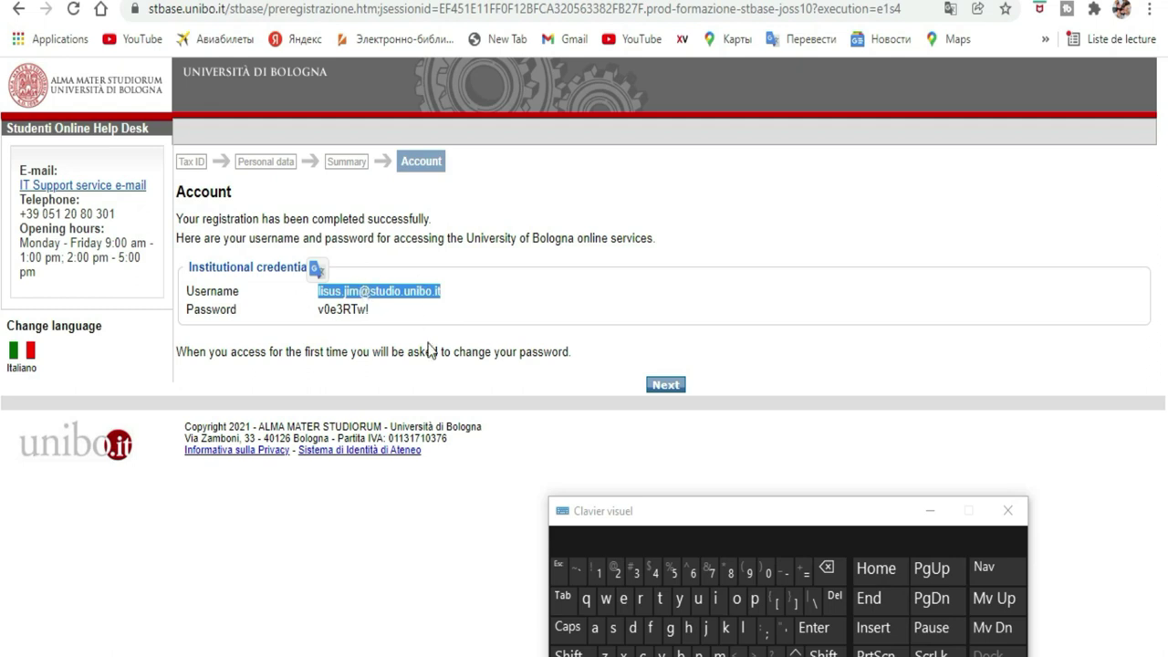
left_click(666, 385)
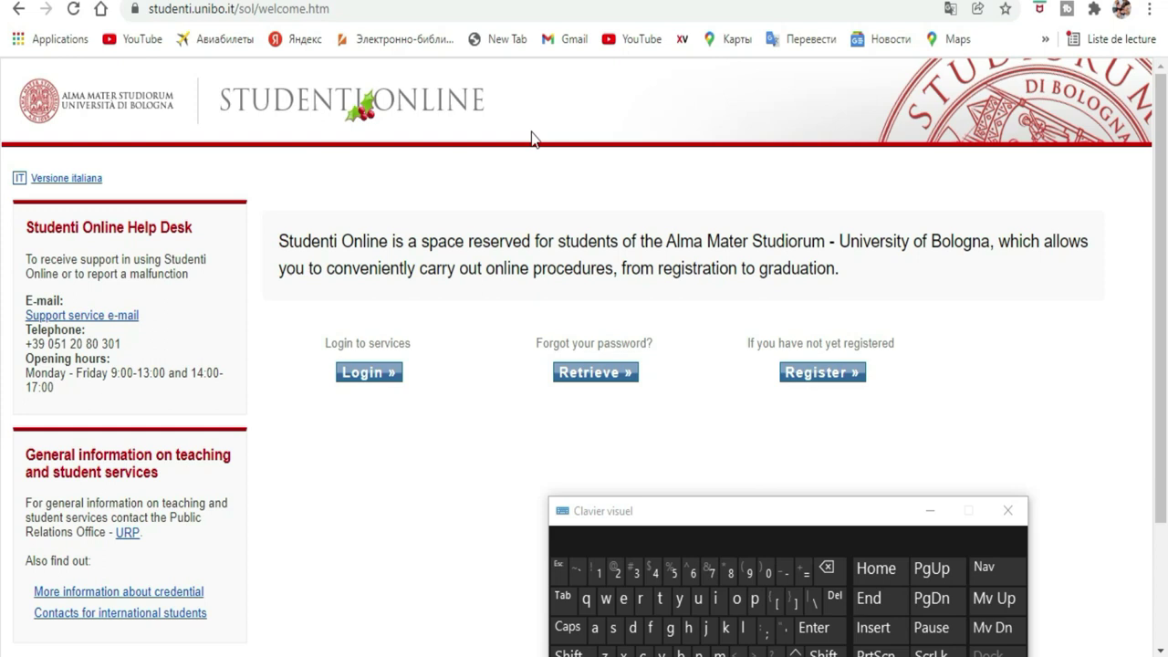
scroll(463, 228, "down", 2)
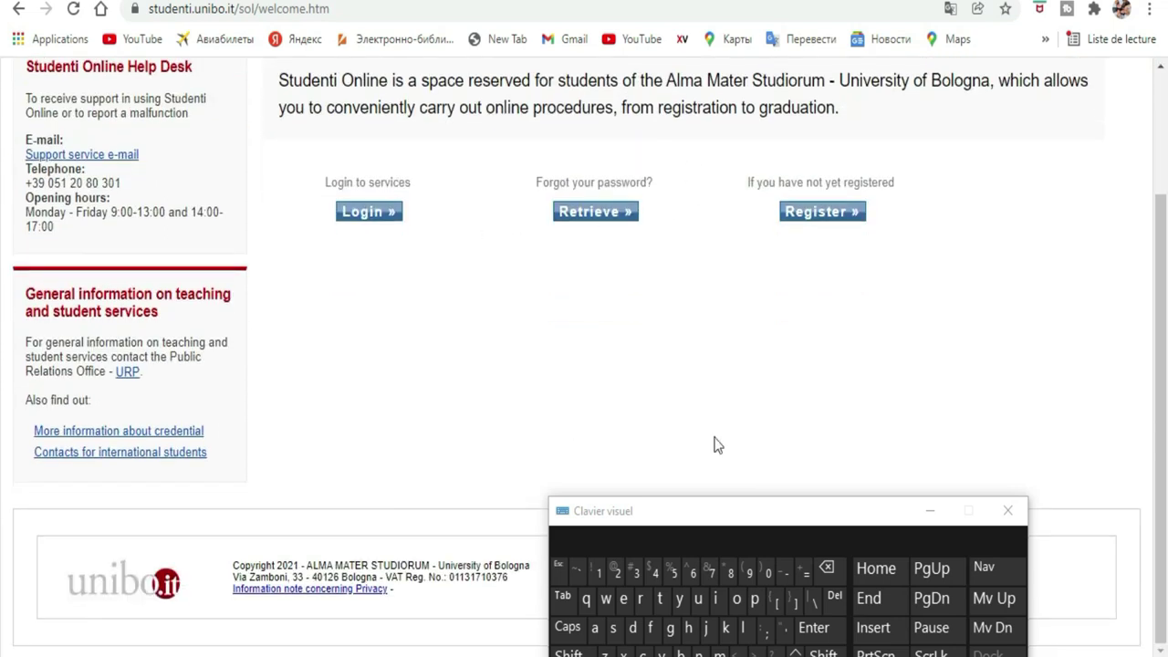